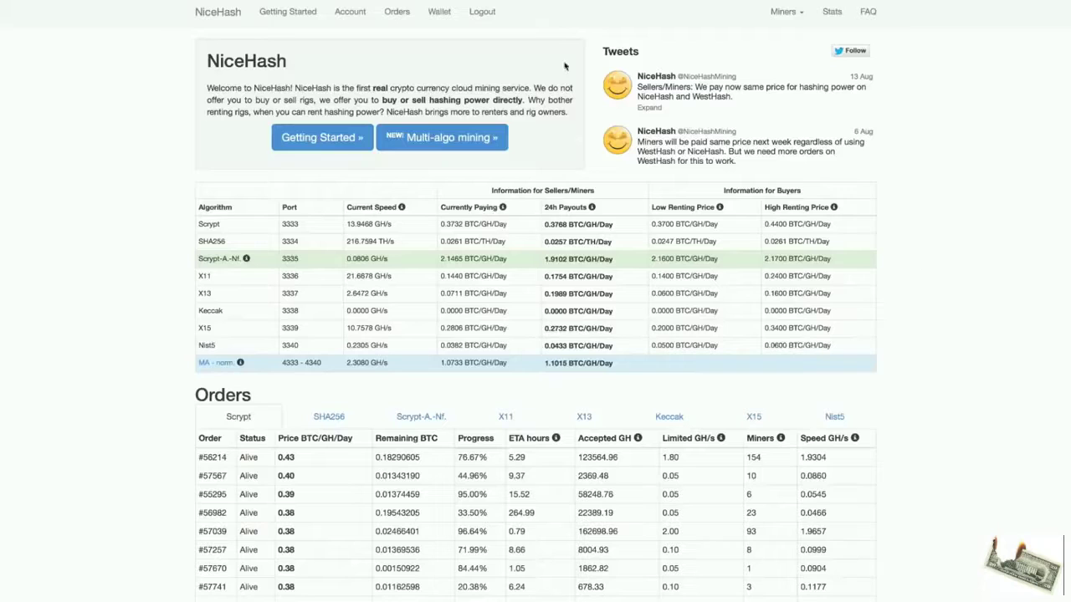
# Log out, then fill the new-account form with an e-mail address, a password and the captcha answer.
pyautogui.click(483, 13)
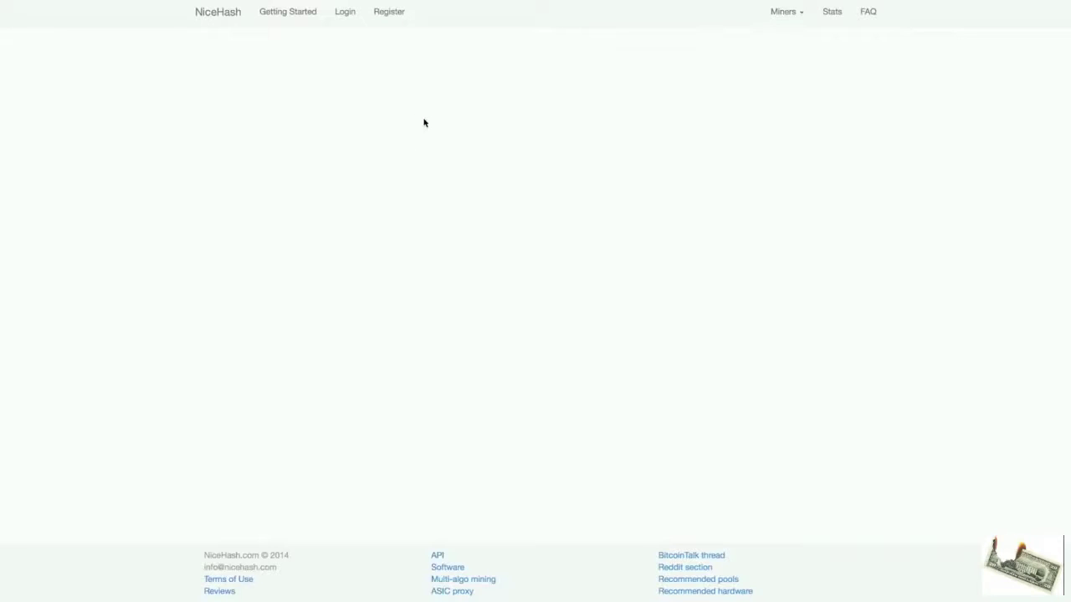
pyautogui.click(384, 18)
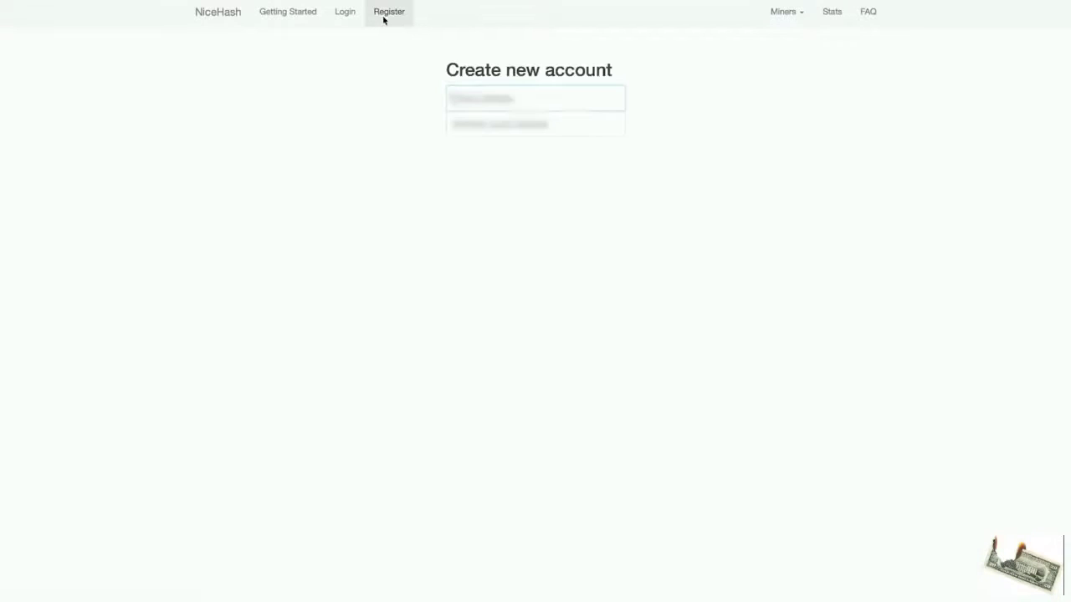
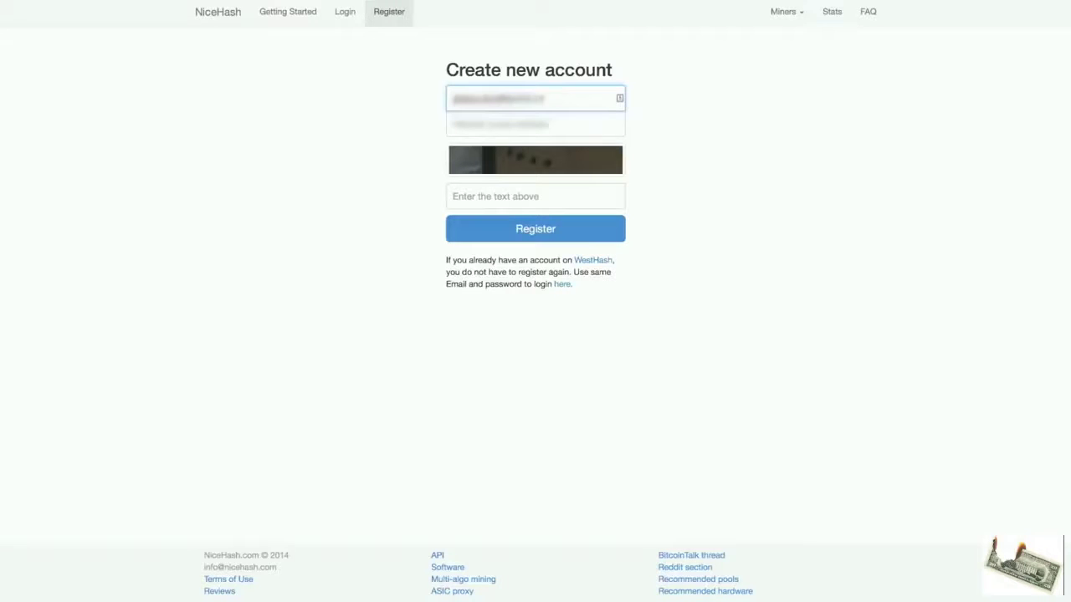
pyautogui.press('Tab')
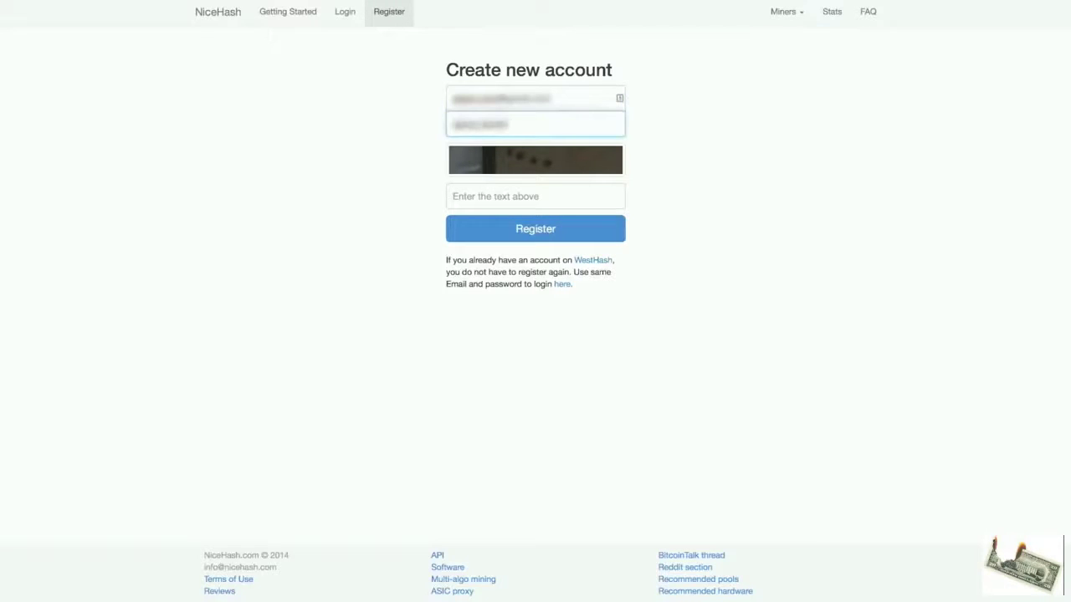
pyautogui.press('Tab')
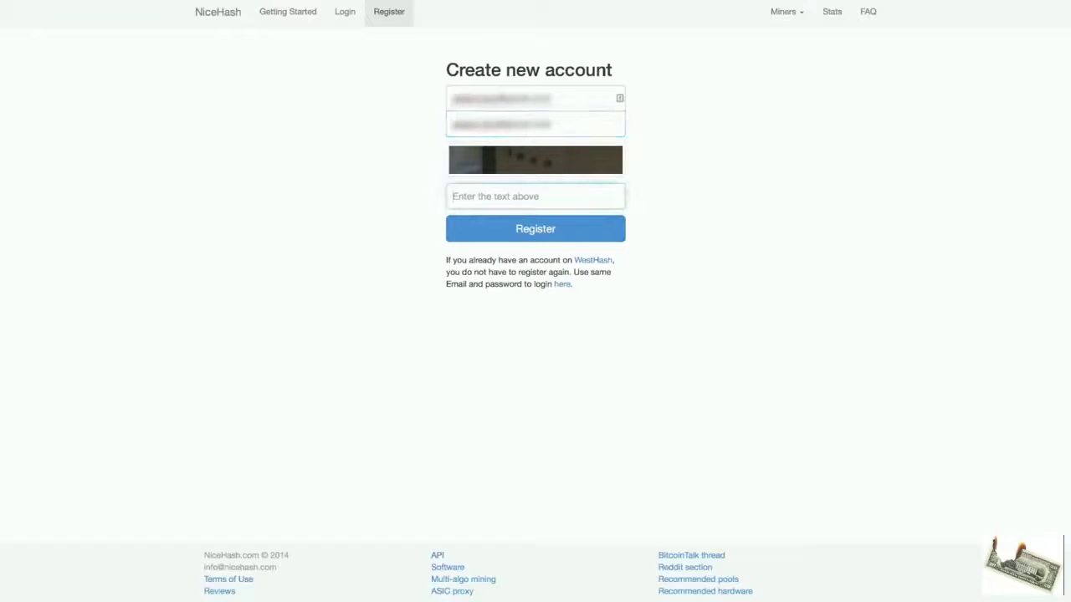
pyautogui.click(513, 260)
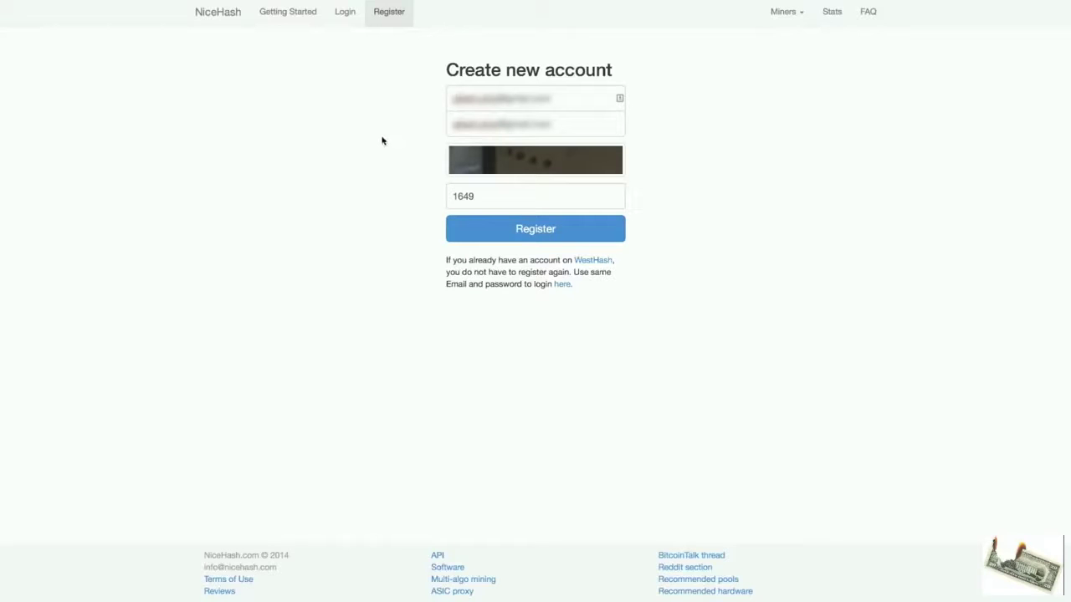
# Log back in and check the 0.20105379 BTC wallet's deposit address.
pyautogui.click(342, 19)
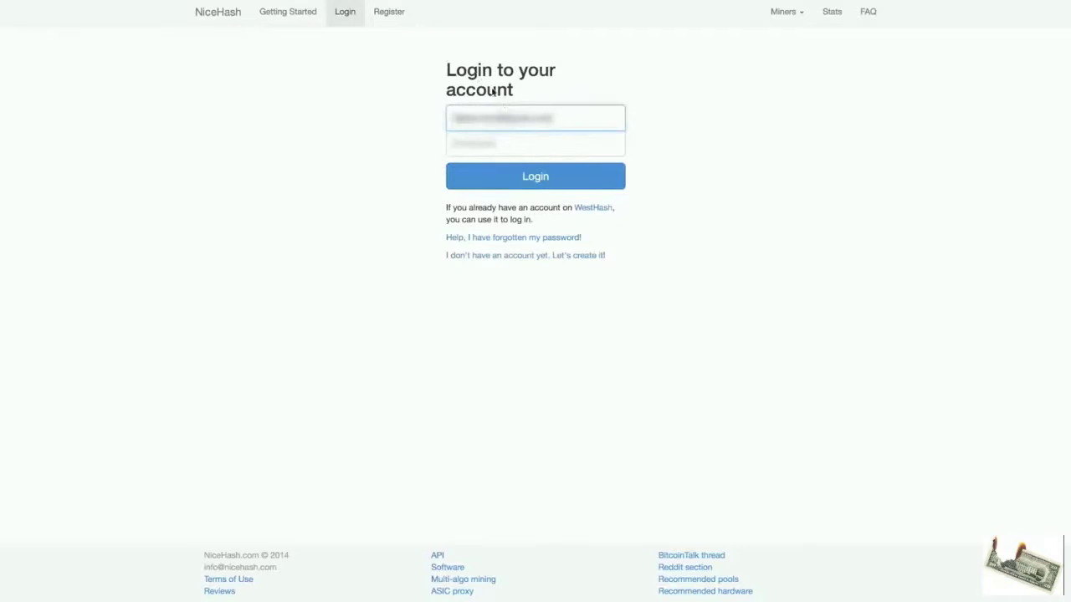
pyautogui.press('Return')
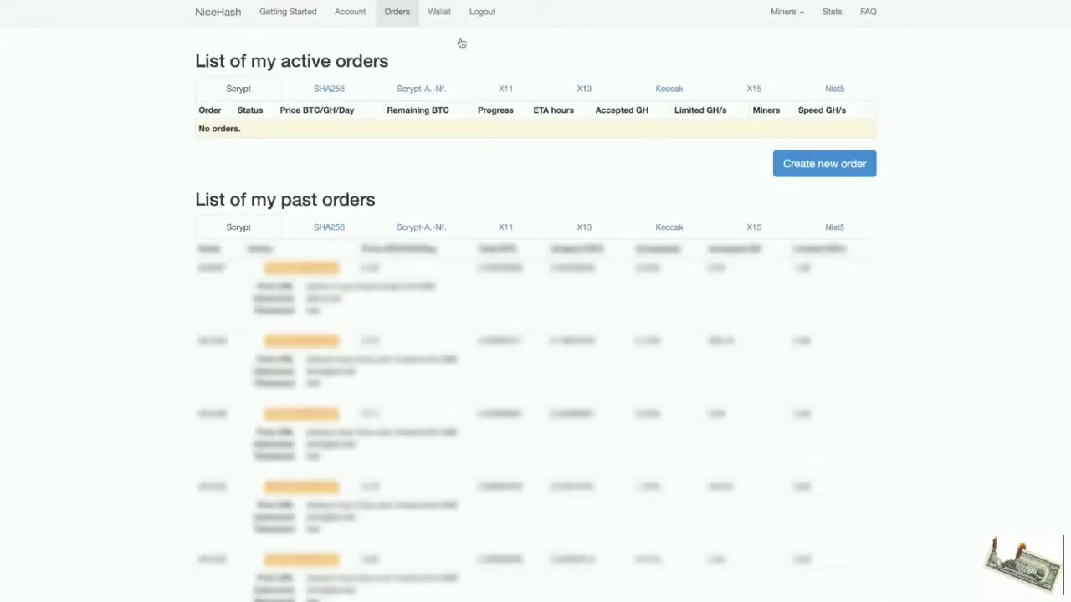
pyautogui.click(443, 13)
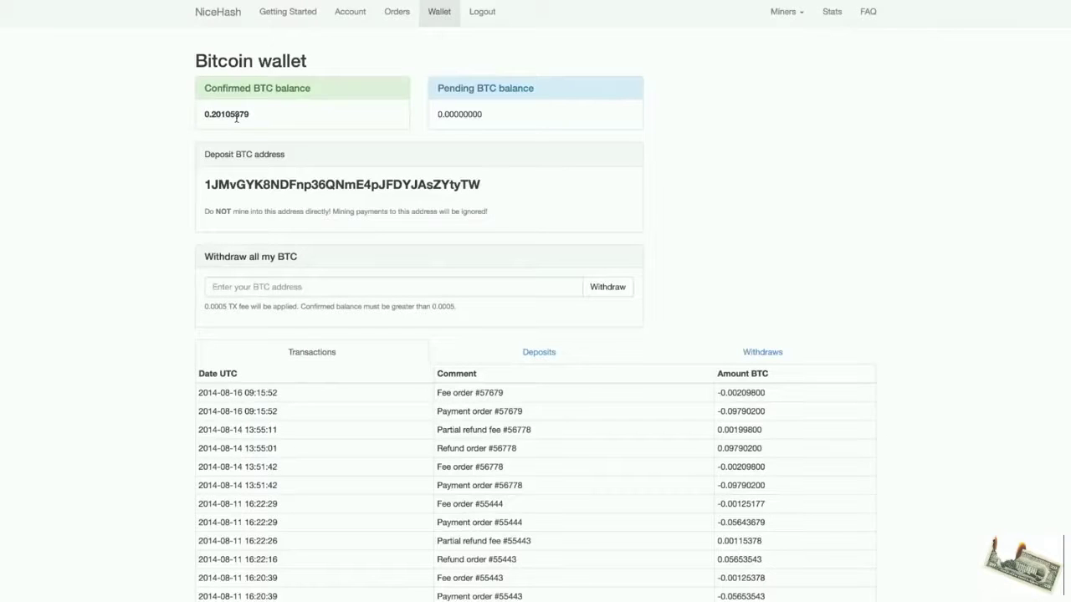
pyautogui.doubleClick(323, 186)
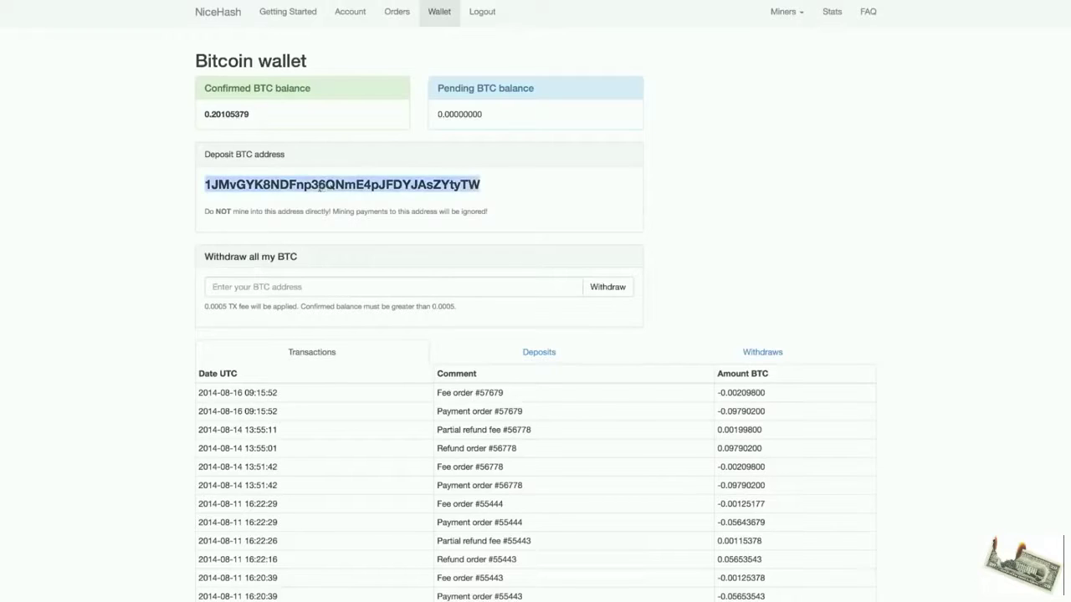
pyautogui.click(371, 207)
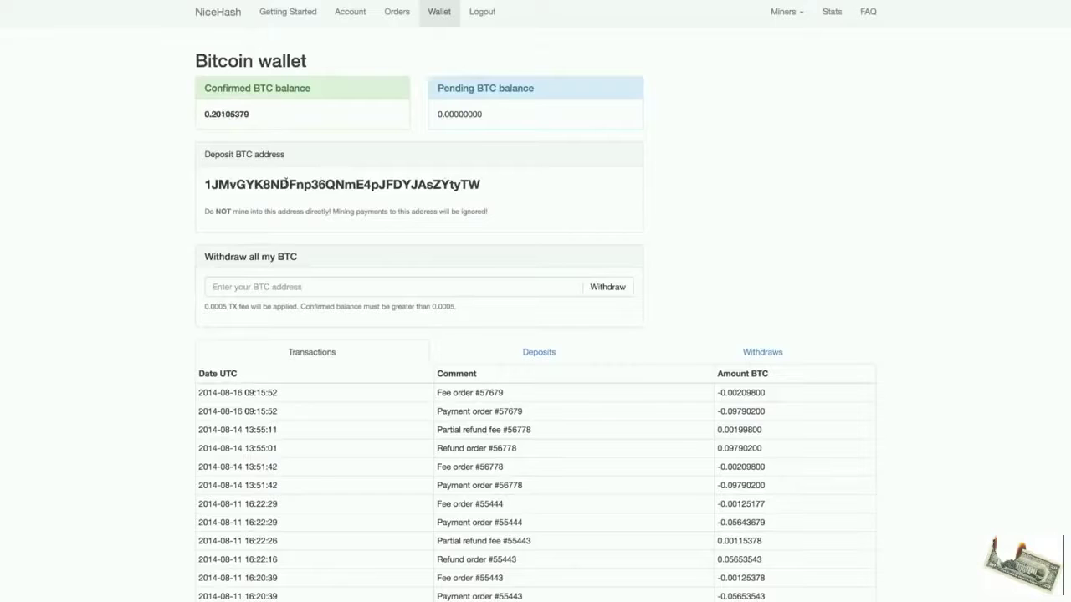
pyautogui.tripleClick(286, 182)
pyautogui.click(286, 181)
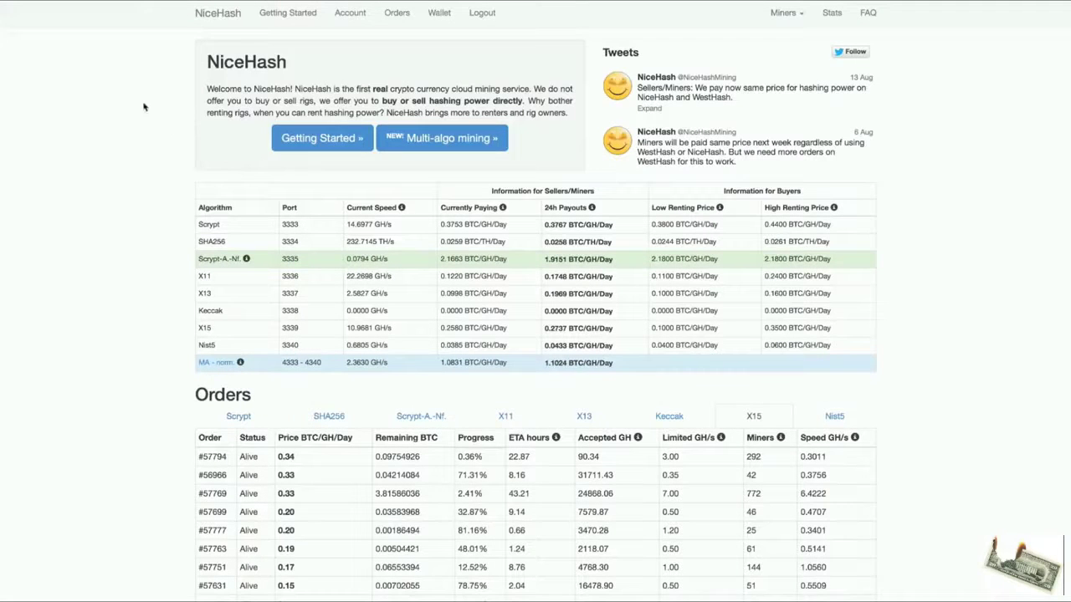
# Review the home page's X11 order book, priced from 0.23 down to 0.01 BTC/GH/Day.
pyautogui.click(209, 13)
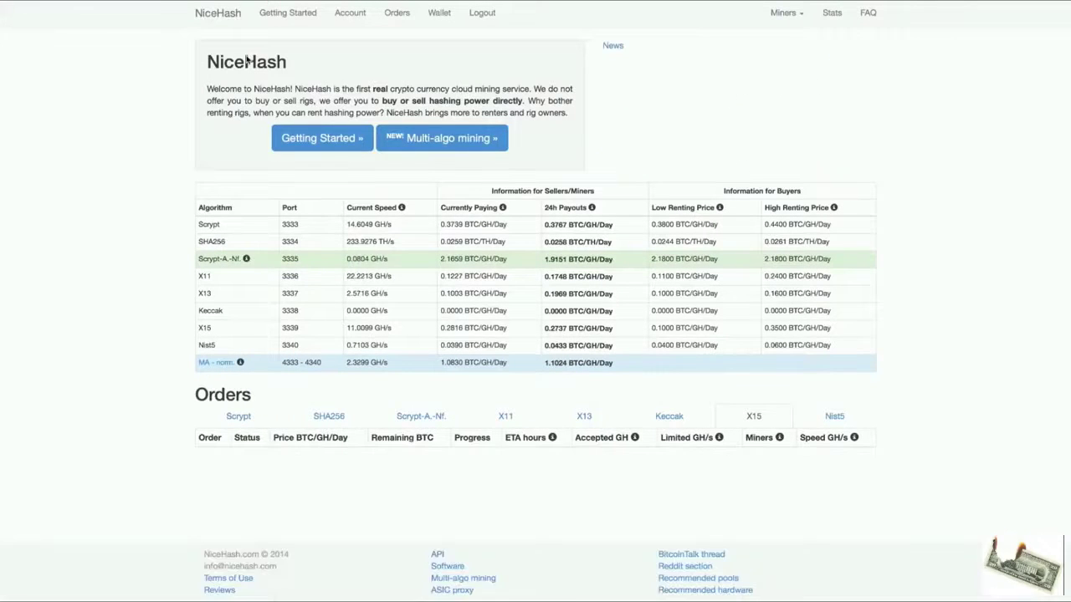
pyautogui.scroll(-1, 405, 276)
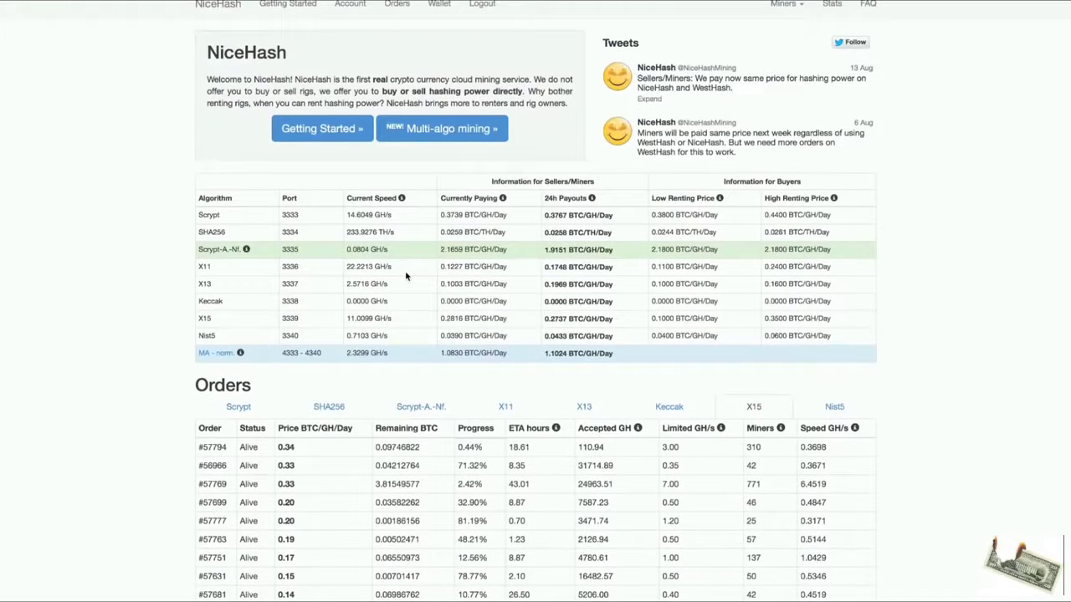
pyautogui.scroll(-3, 405, 276)
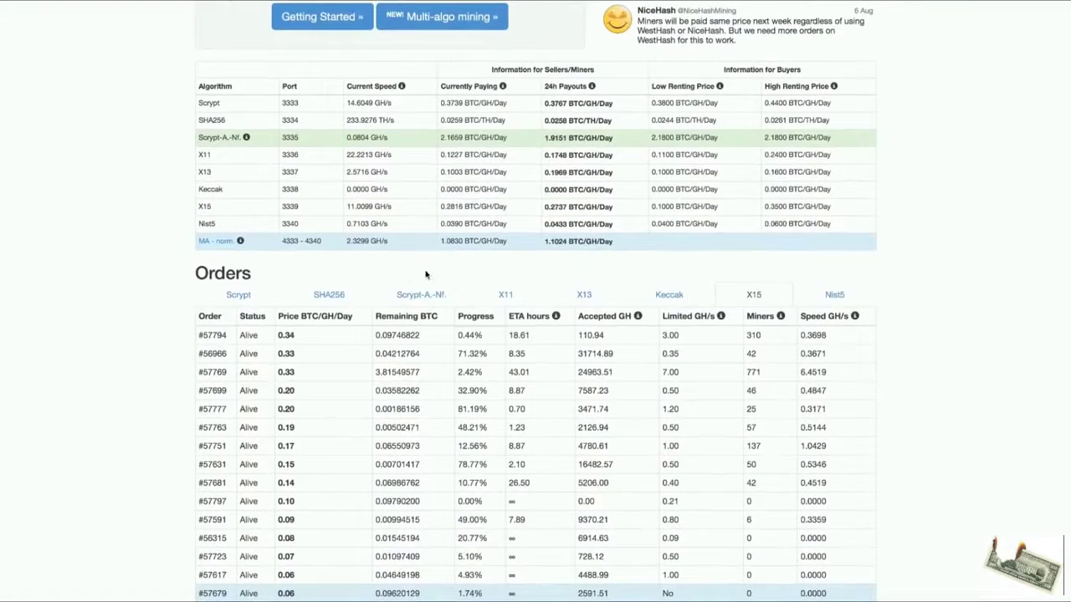
pyautogui.click(507, 293)
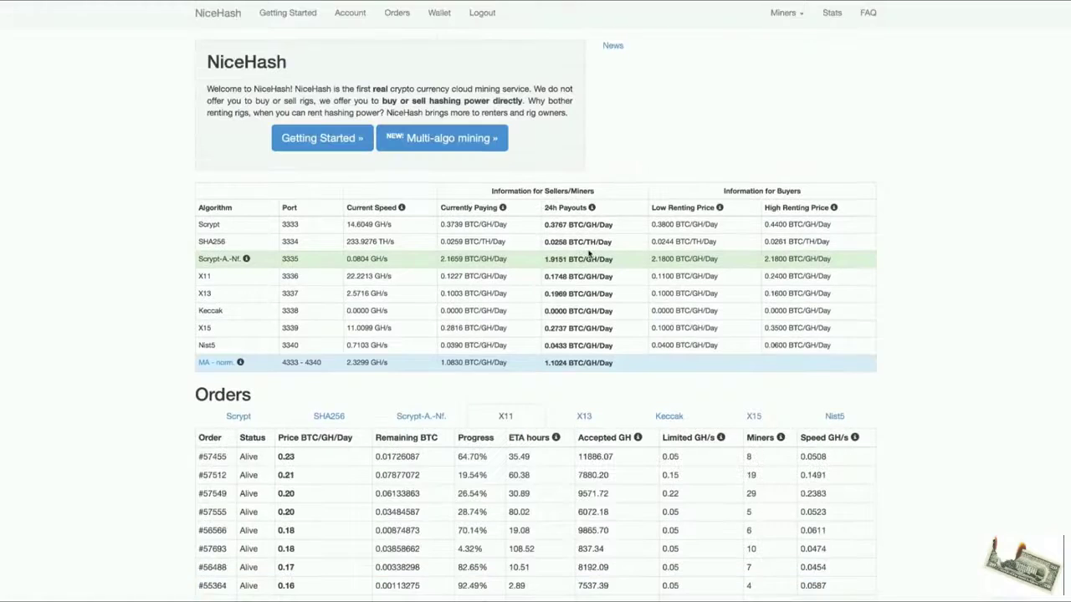
pyautogui.scroll(-5, 589, 254)
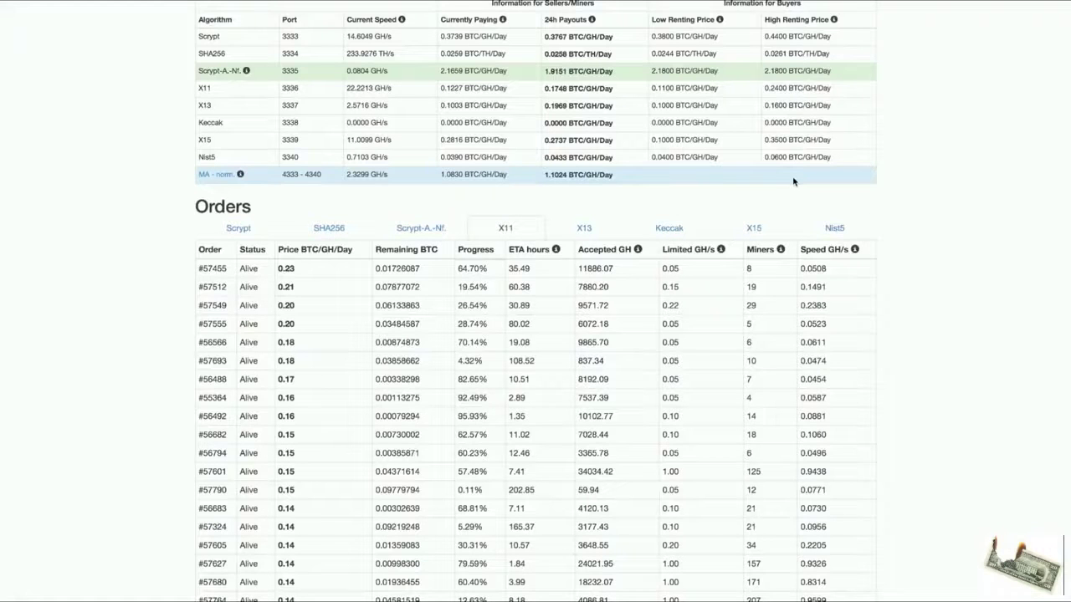
pyautogui.scroll(-1, 794, 181)
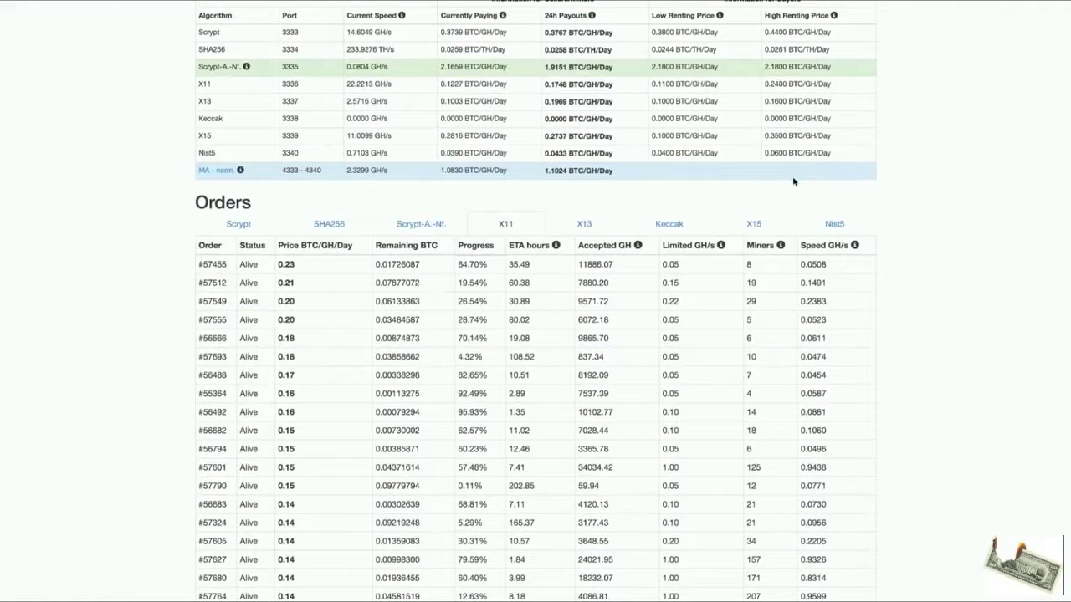
pyautogui.scroll(-5, 427, 143)
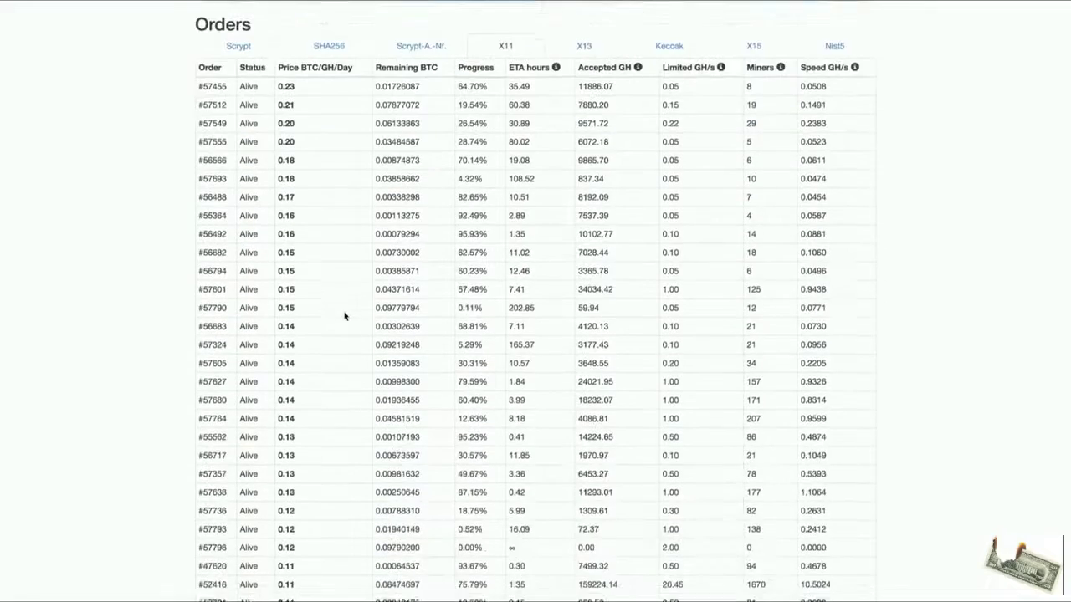
pyautogui.scroll(-5, 343, 315)
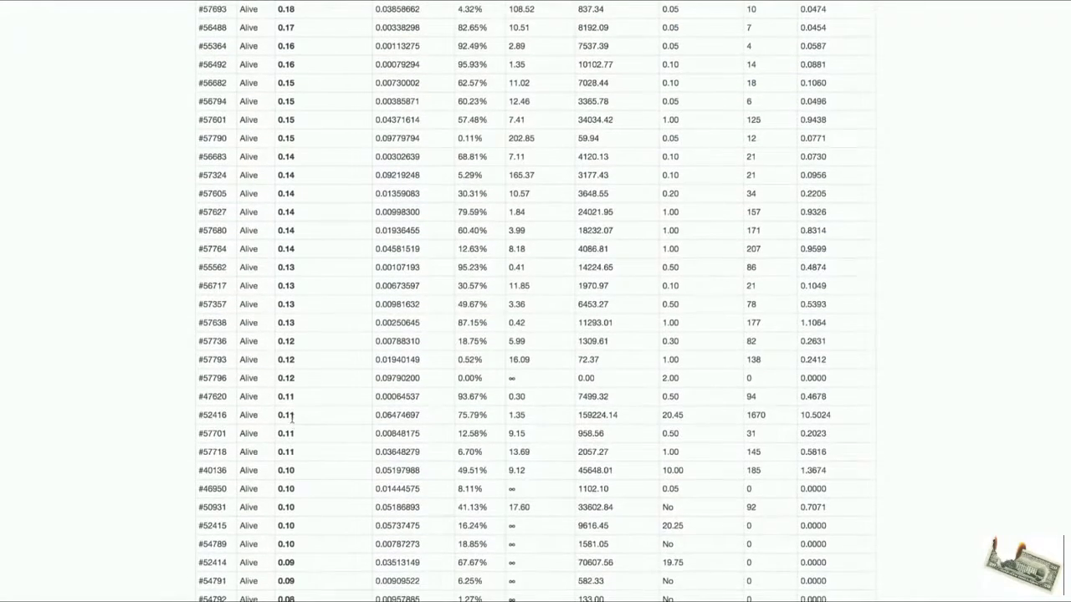
pyautogui.scroll(-3, 291, 434)
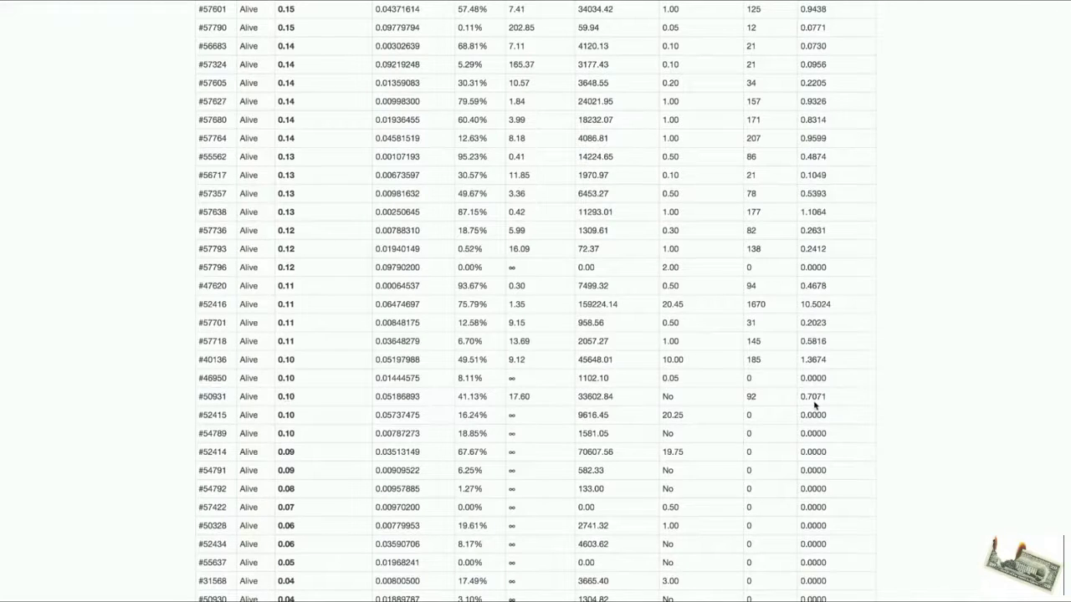
pyautogui.scroll(-5, 324, 402)
pyautogui.scroll(9, 325, 402)
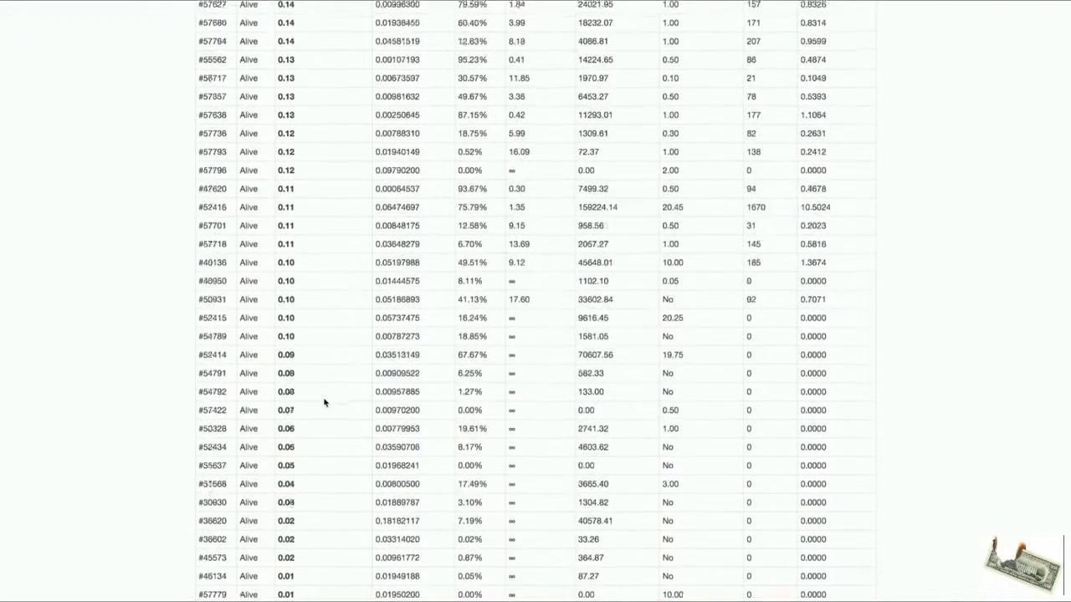
pyautogui.scroll(6, 325, 402)
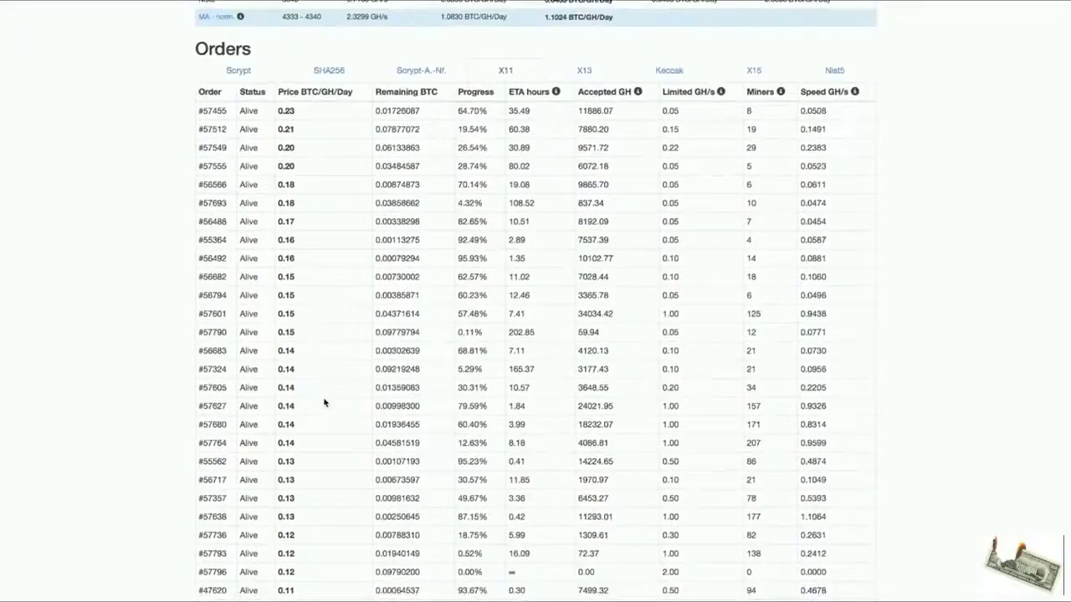
pyautogui.scroll(3, 317, 387)
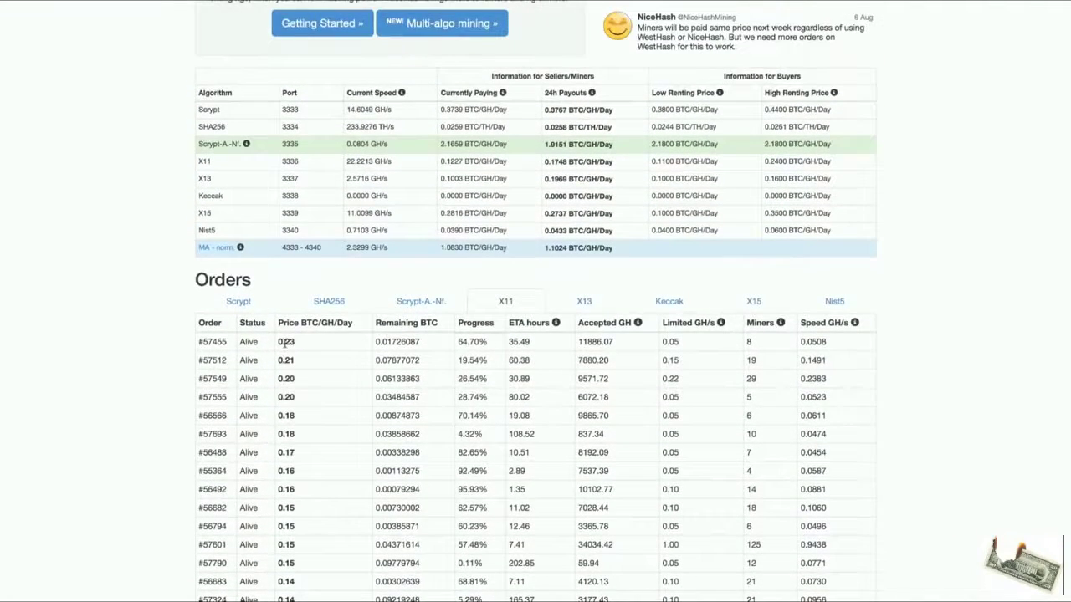
pyautogui.scroll(3, 285, 343)
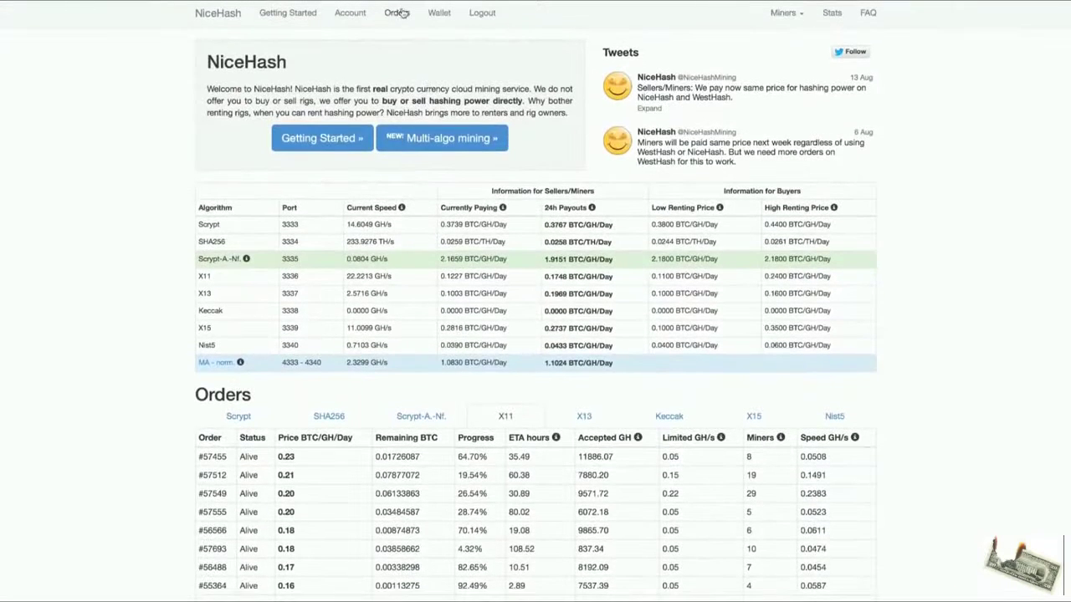
# Start a new X11 order paying 0.1 BTC with a 5 GH/s speed limit.
pyautogui.click(400, 12)
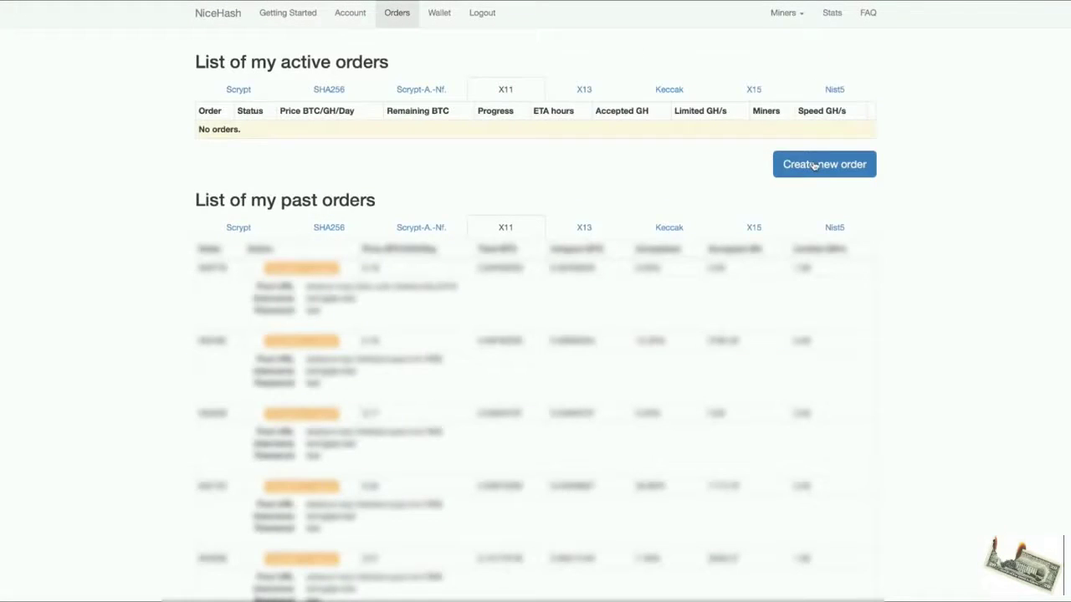
pyautogui.click(814, 165)
pyautogui.click(493, 174)
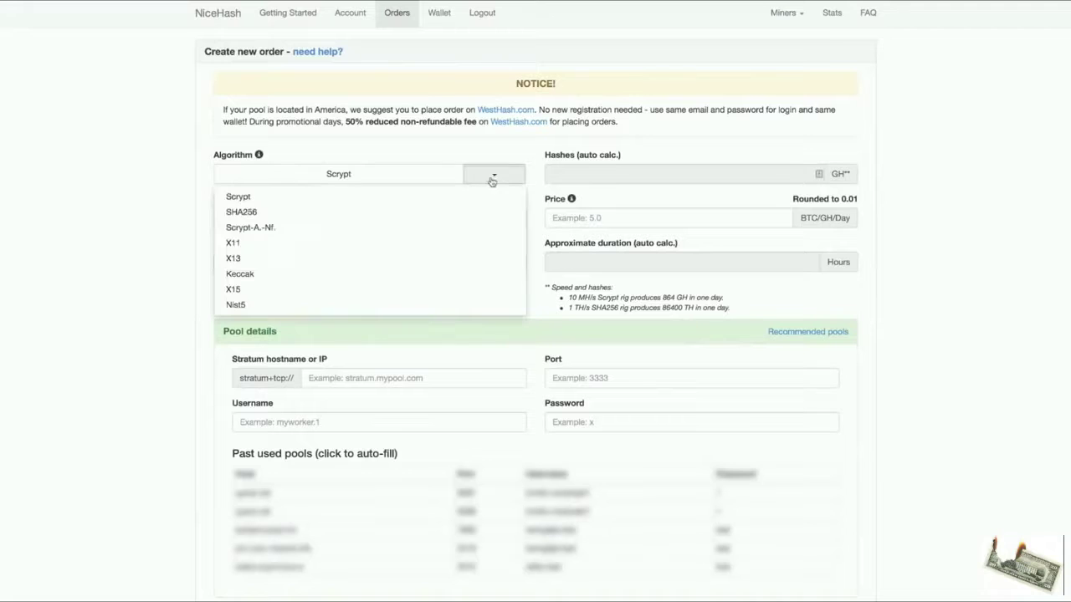
pyautogui.click(285, 244)
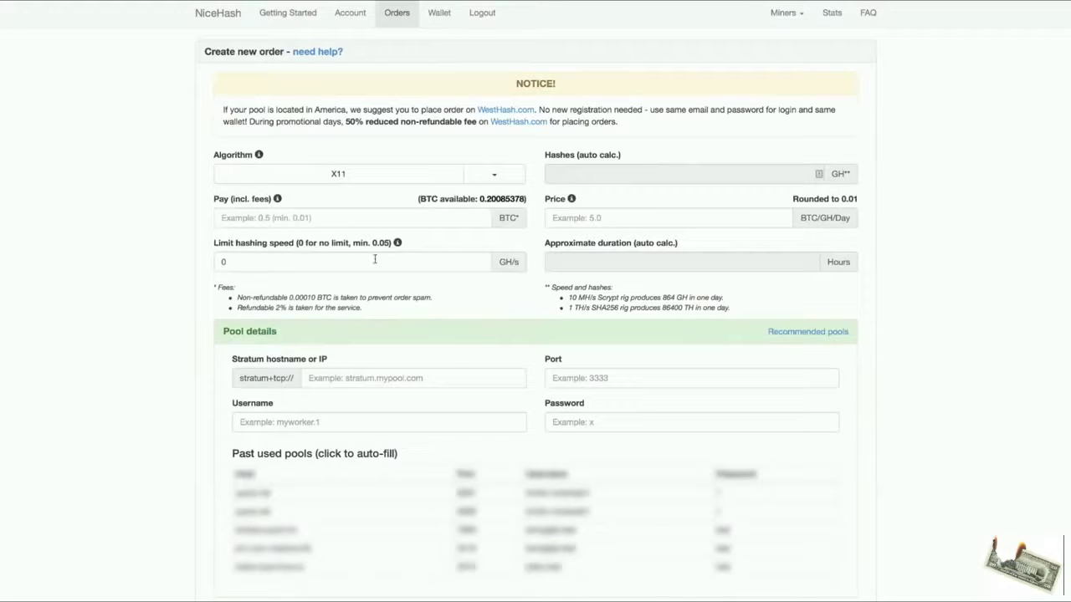
pyautogui.click(434, 220)
pyautogui.write('0.1')
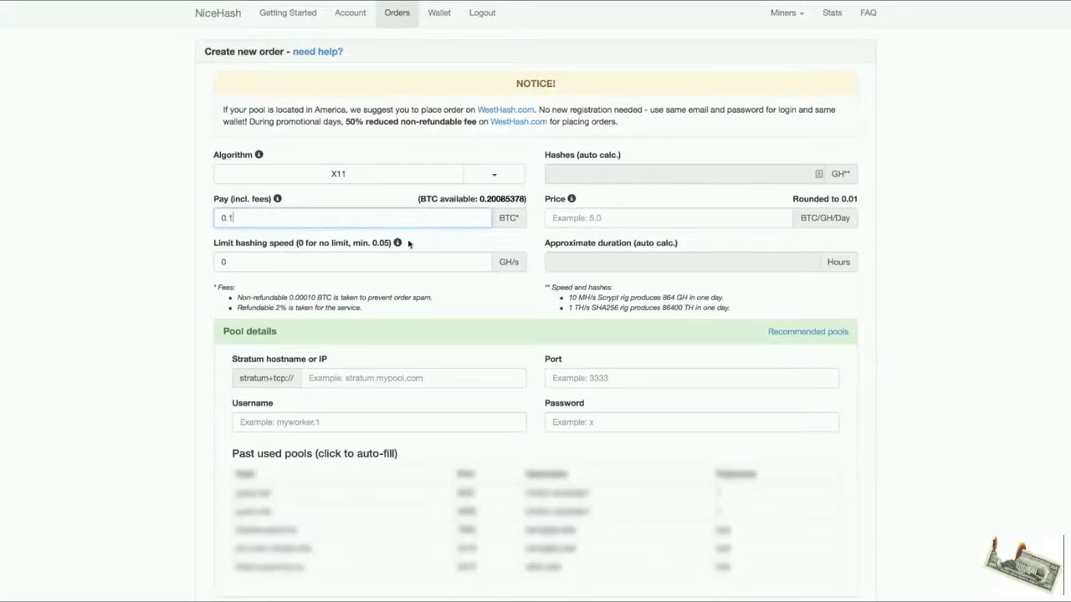
pyautogui.click(379, 266)
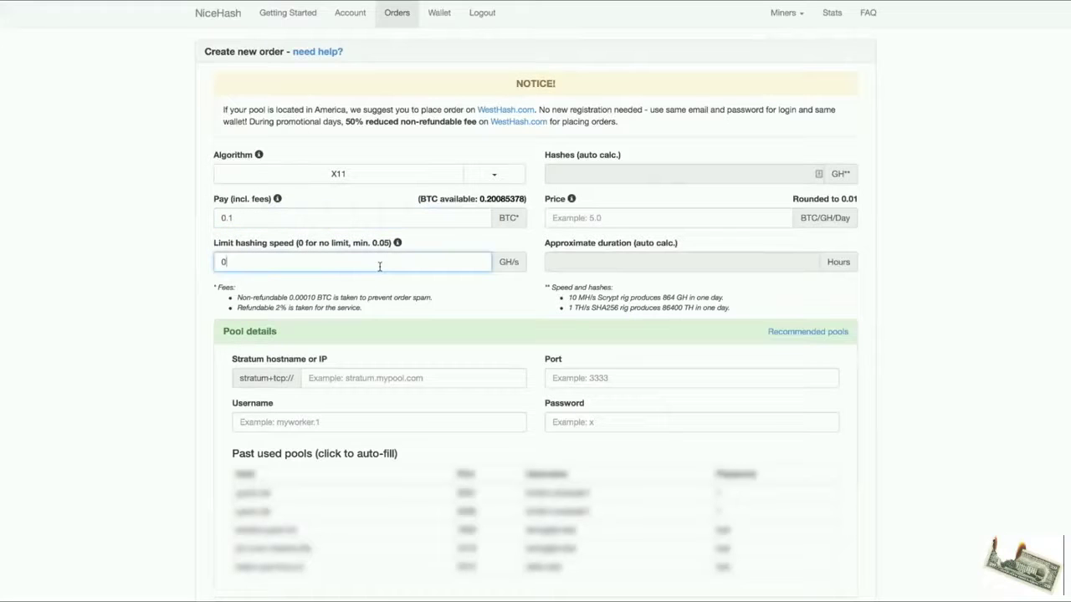
pyautogui.press('BackSpace')
pyautogui.write('5')
# Set the order price to 0.24 BTC/GH/Day after briefly trying 0.11.
pyautogui.click(660, 218)
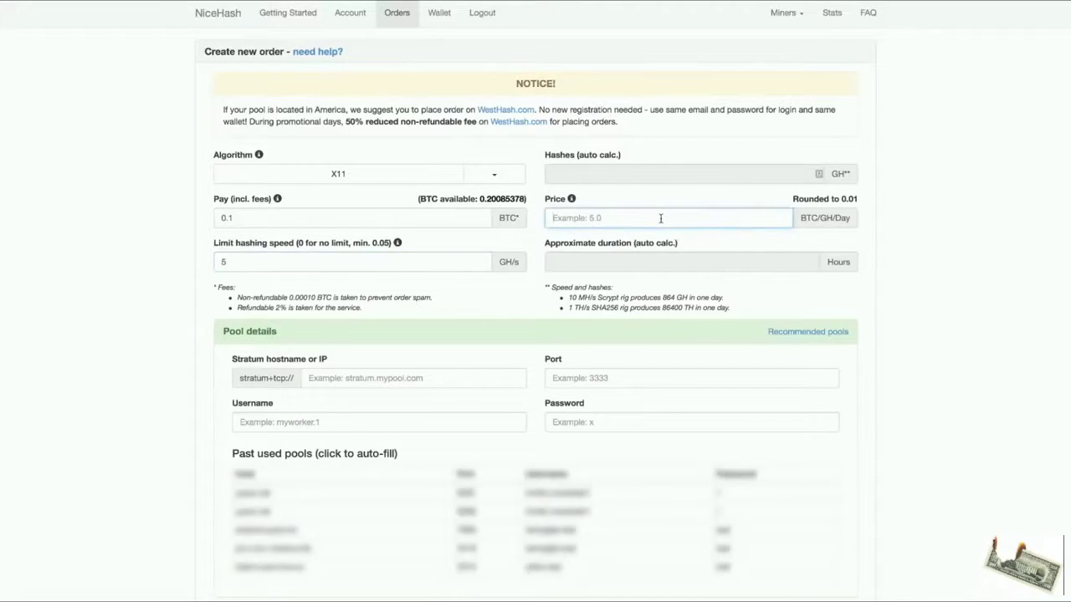
pyautogui.write('0.24')
pyautogui.click(898, 234)
pyautogui.scroll(-1, 603, 230)
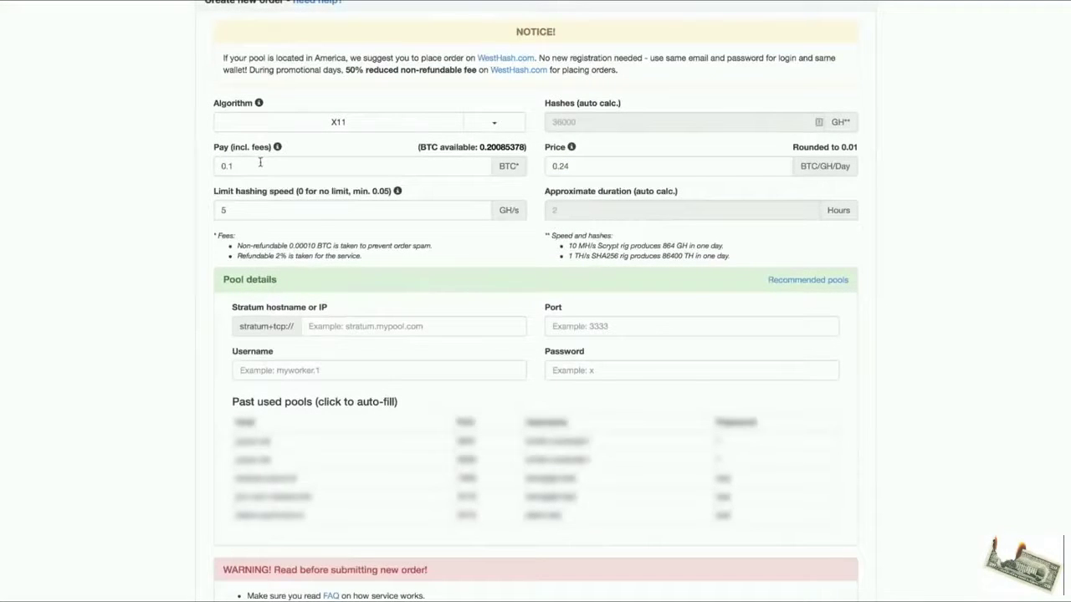
pyautogui.click(593, 167)
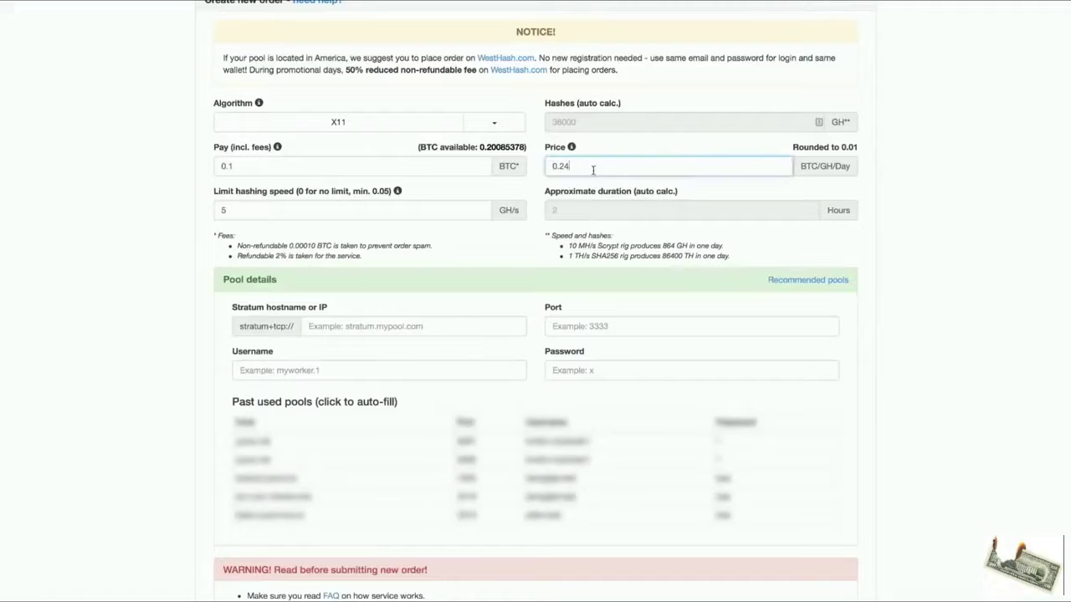
pyautogui.press('BackSpace')
pyautogui.press('BackSpace')
pyautogui.write('11')
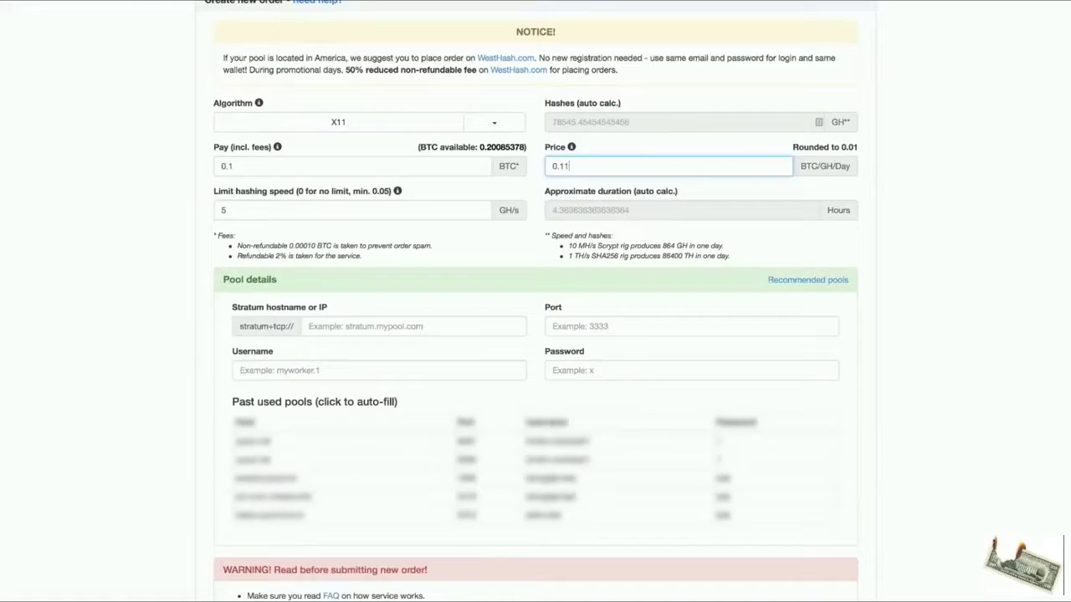
pyautogui.press('BackSpace')
pyautogui.press('BackSpace')
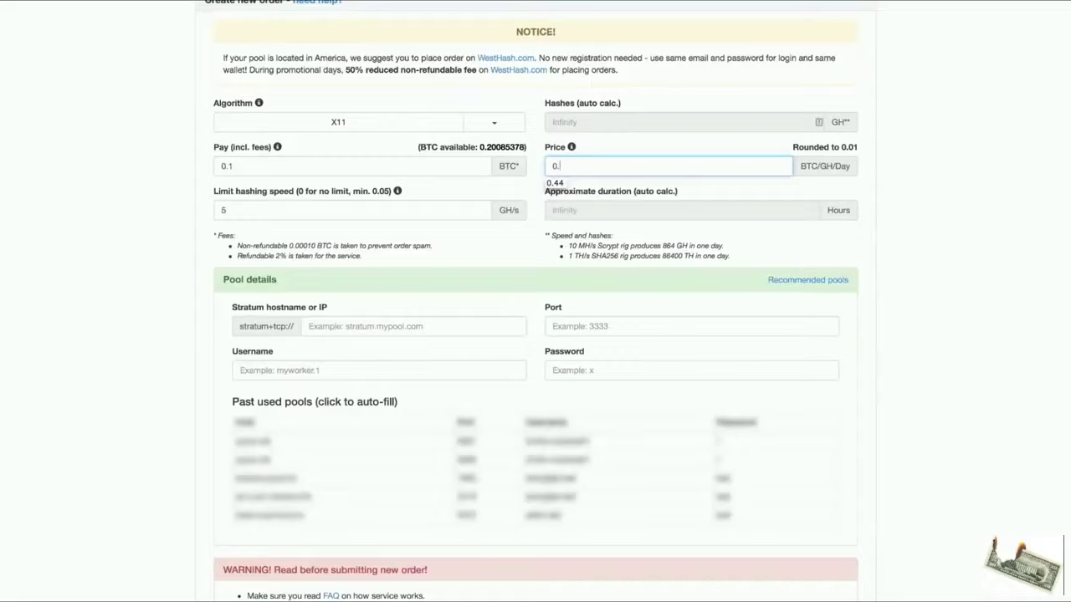
pyautogui.write('24')
# Select the us-east1.darkcoin.miningpoolhub.com stratum server on the pool's Getting Started page.
pyautogui.click(355, 326)
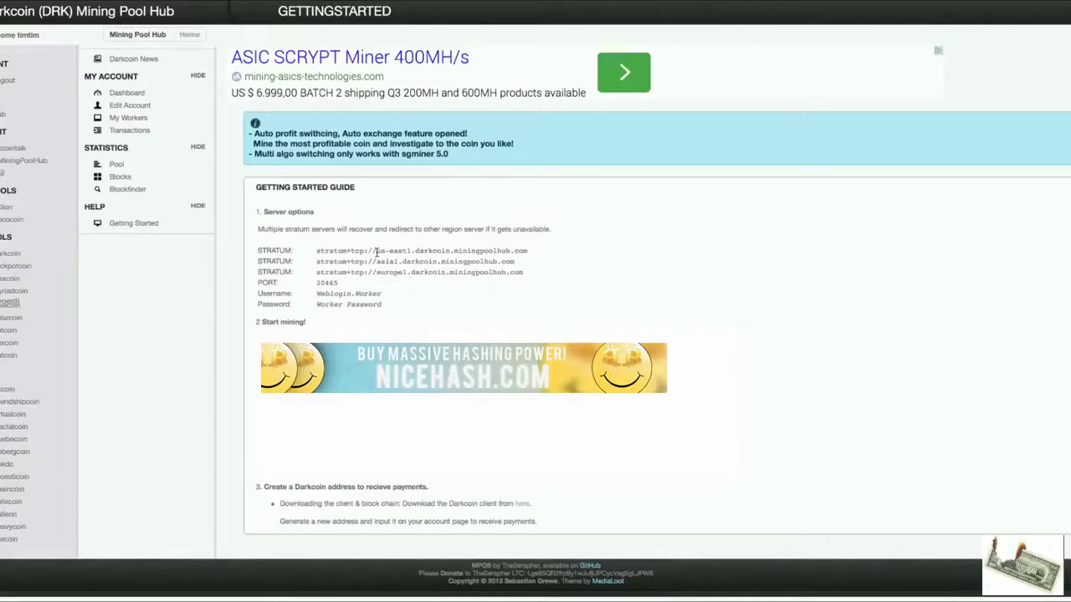
pyautogui.moveTo(376, 251); pyautogui.dragTo(525, 252)
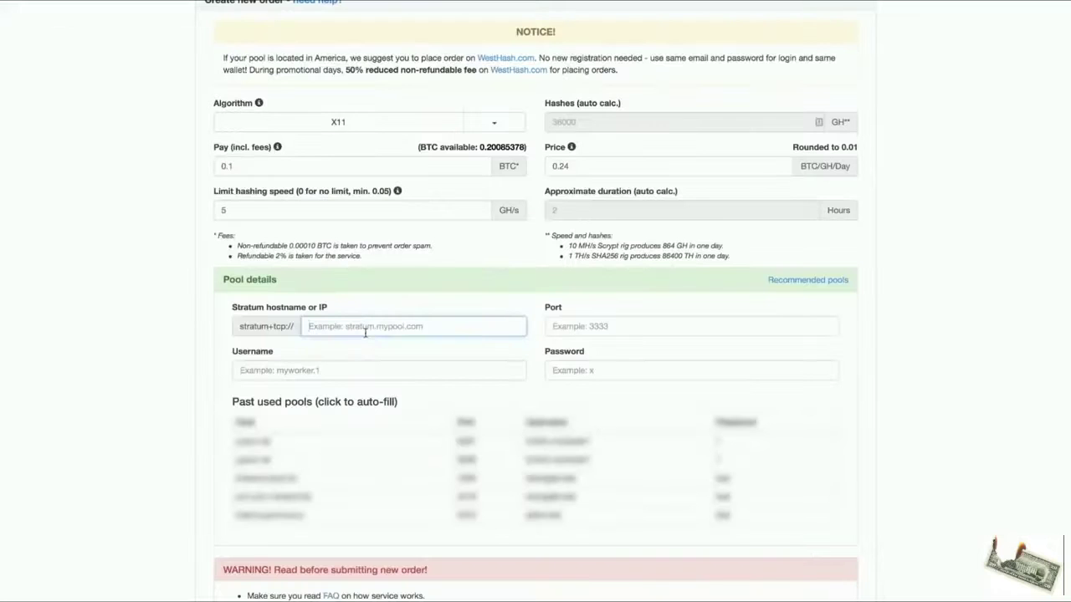
# Paste the us-east1 stratum host into the order and enter port 20465.
pyautogui.write('us-east1.darkcoin.miningpoolhub.com')
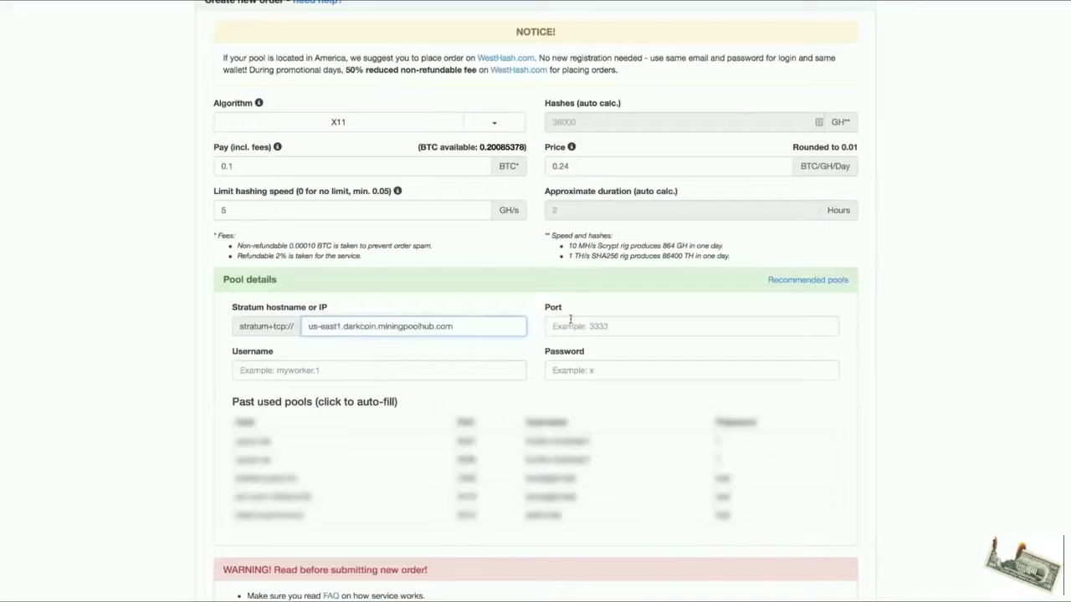
pyautogui.click(571, 325)
pyautogui.write('20465')
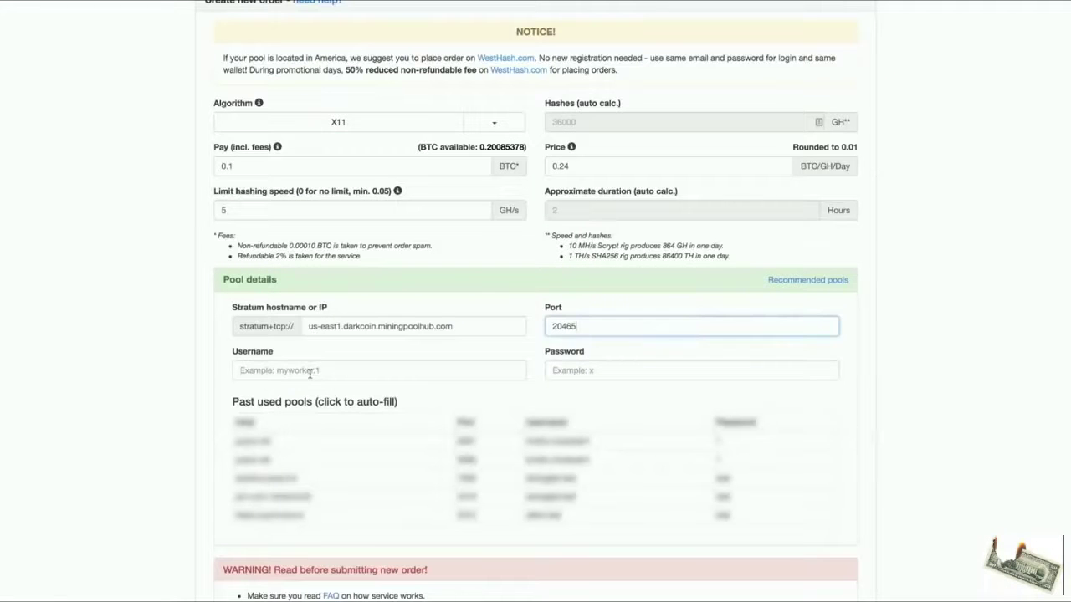
# Enter the pool worker's username and password and create the X11 order.
pyautogui.click(310, 373)
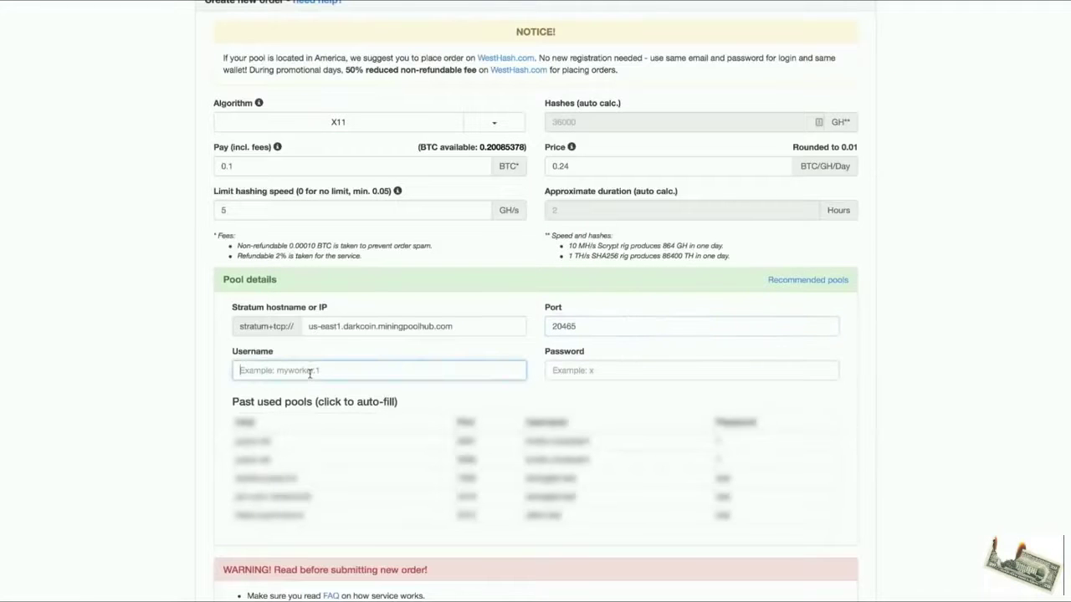
pyautogui.write('timtim.nicehash1')
pyautogui.press('Tab')
pyautogui.write('1')
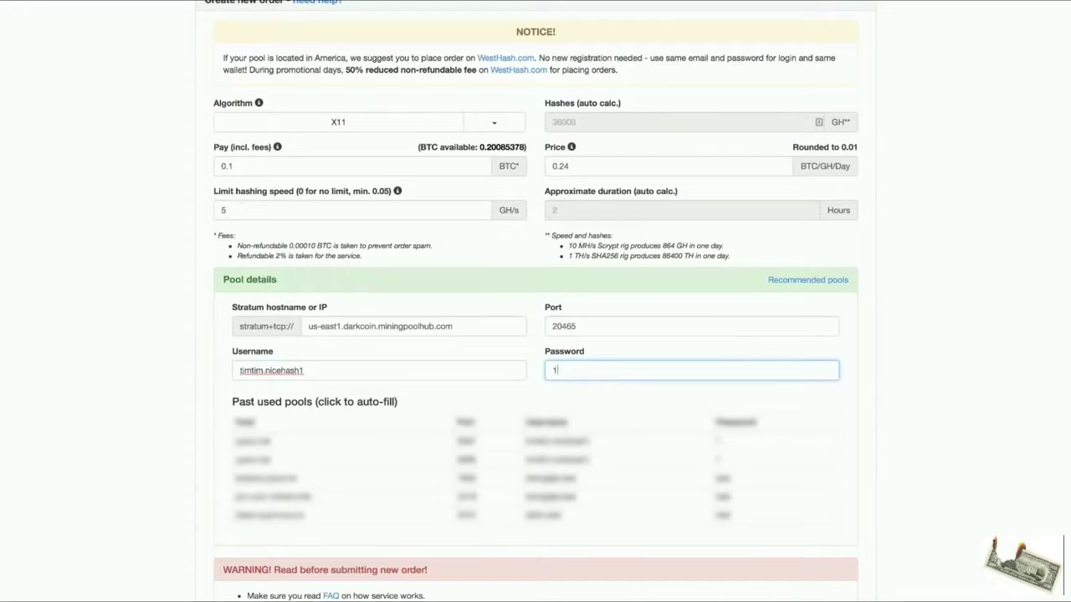
pyautogui.click(937, 263)
pyautogui.scroll(-4, 937, 263)
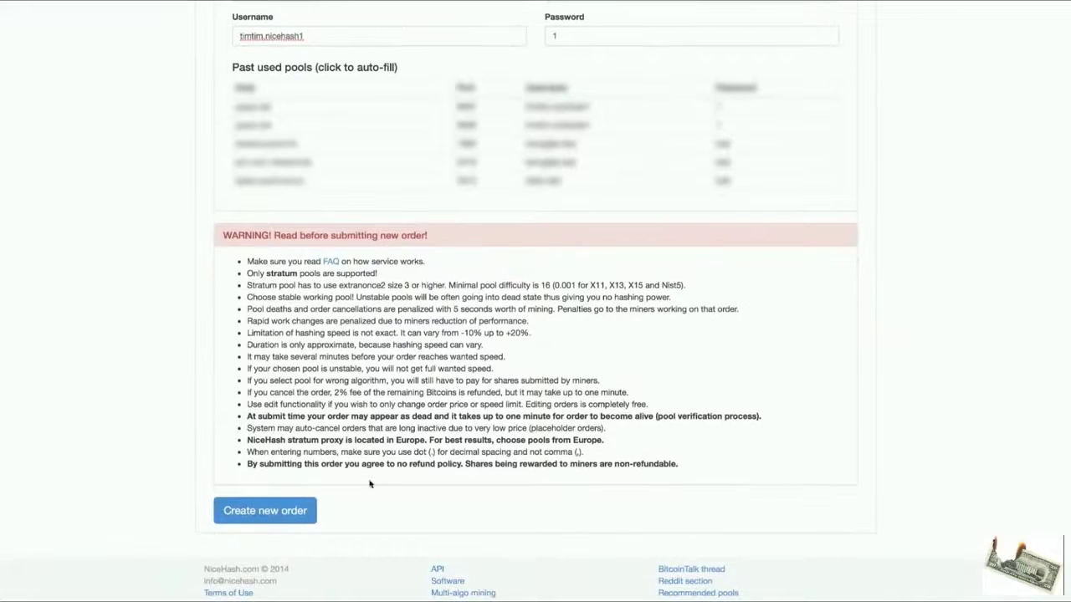
pyautogui.click(303, 513)
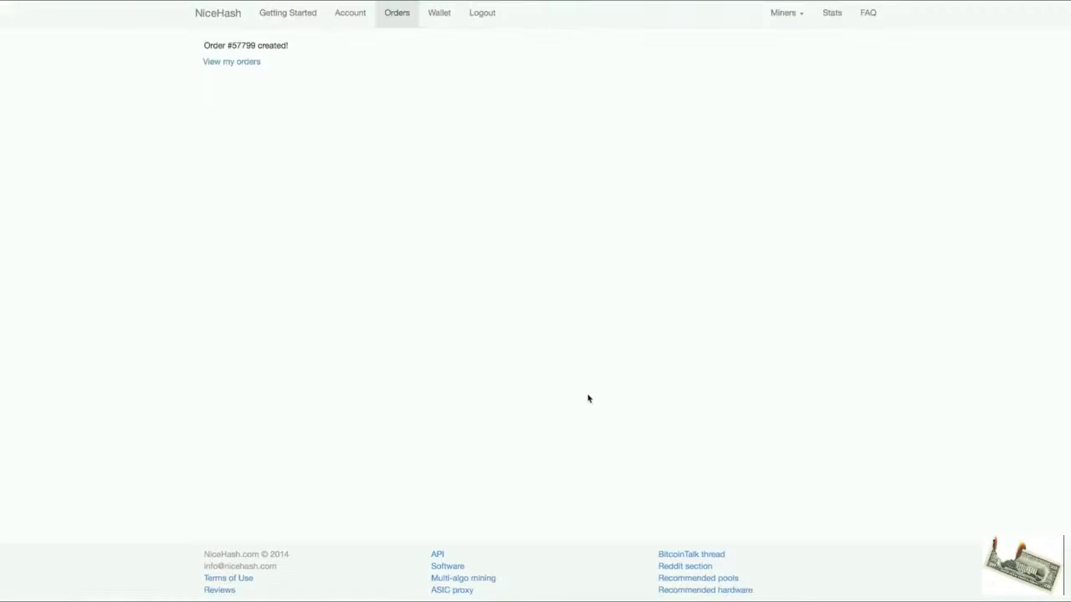
# Change the X11 order's Limited GH/s from 5.00 to 1, confirm, and check its 0.9573 speed.
pyautogui.click(223, 62)
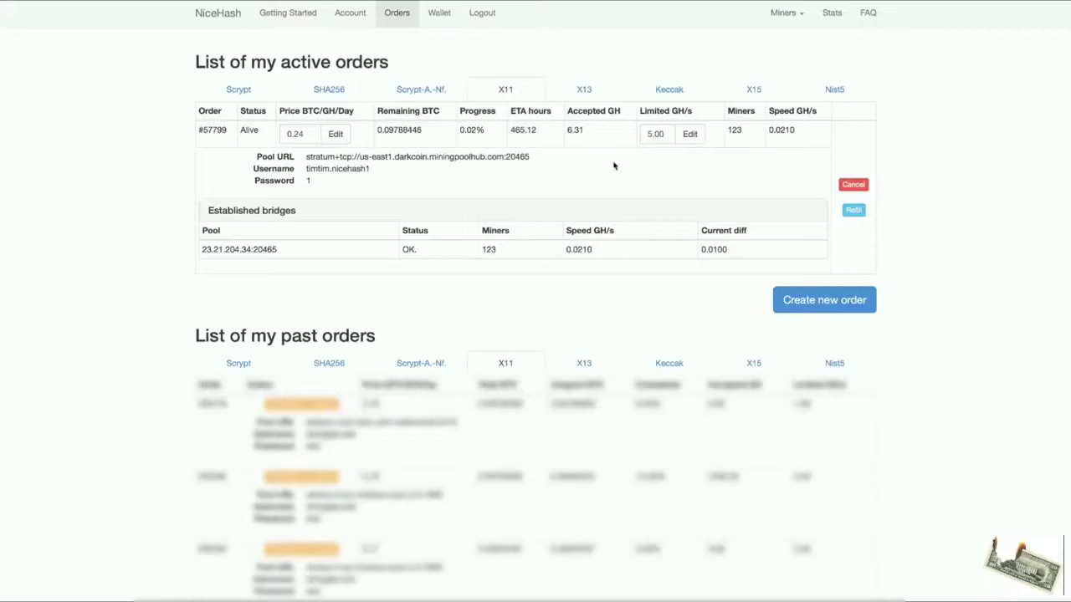
pyautogui.doubleClick(657, 131)
pyautogui.write('1')
pyautogui.click(690, 136)
pyautogui.click(624, 158)
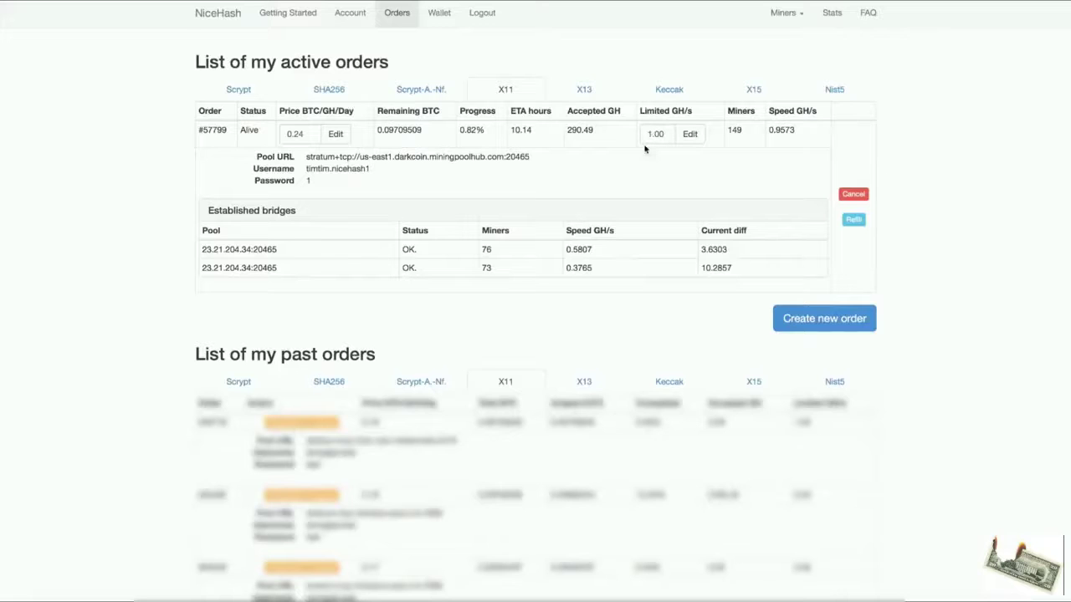
pyautogui.tripleClick(780, 131)
pyautogui.click(786, 167)
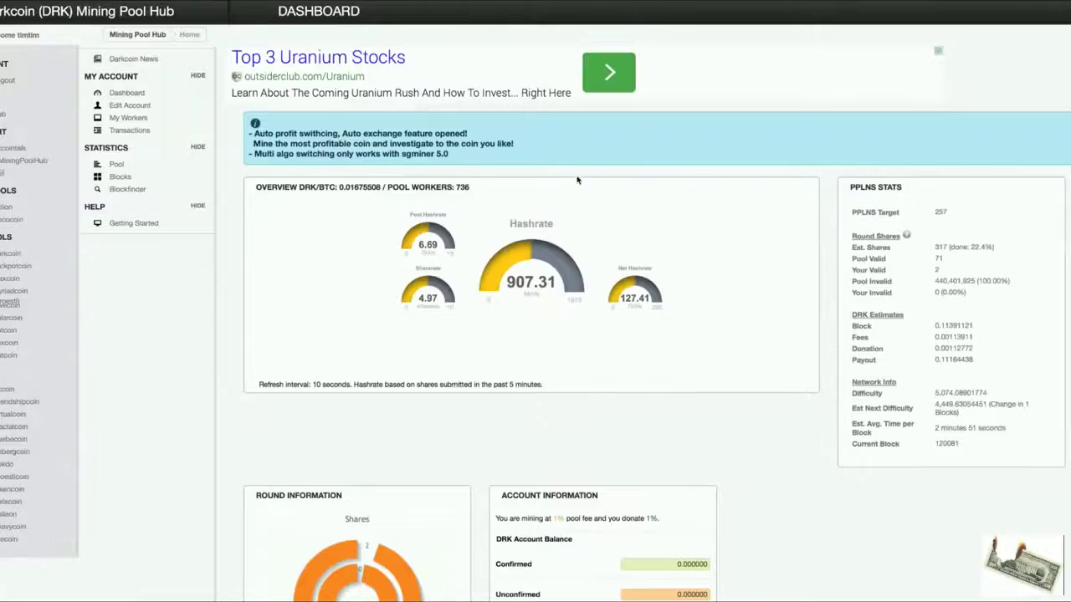
# Scroll the Mining Pool Hub dashboard to confirm the Darkcoin pool hashrate has risen.
pyautogui.scroll(-2, 573, 226)
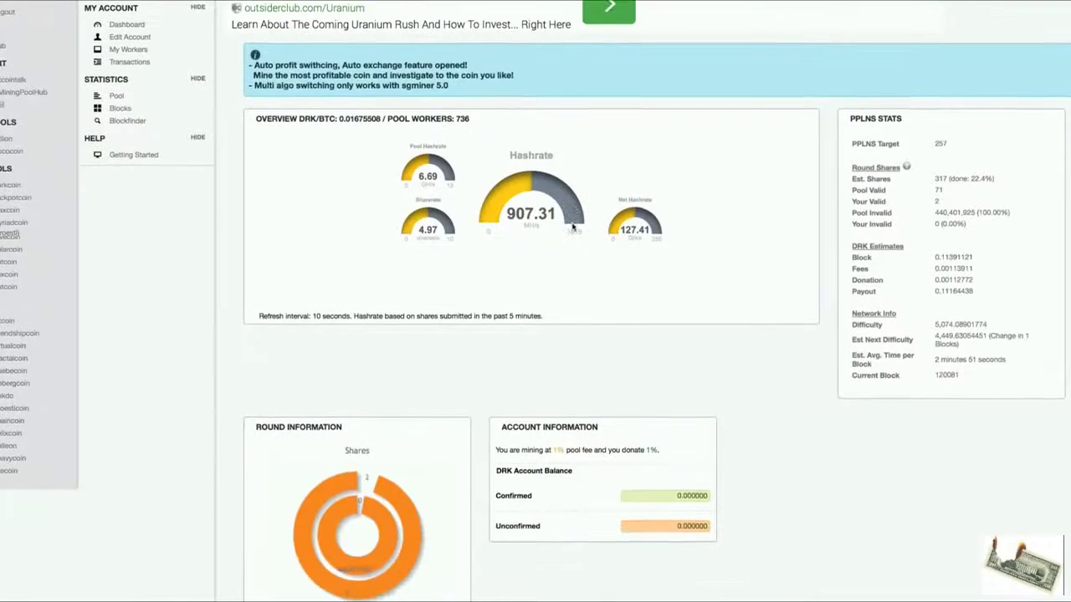
pyautogui.scroll(1, 574, 225)
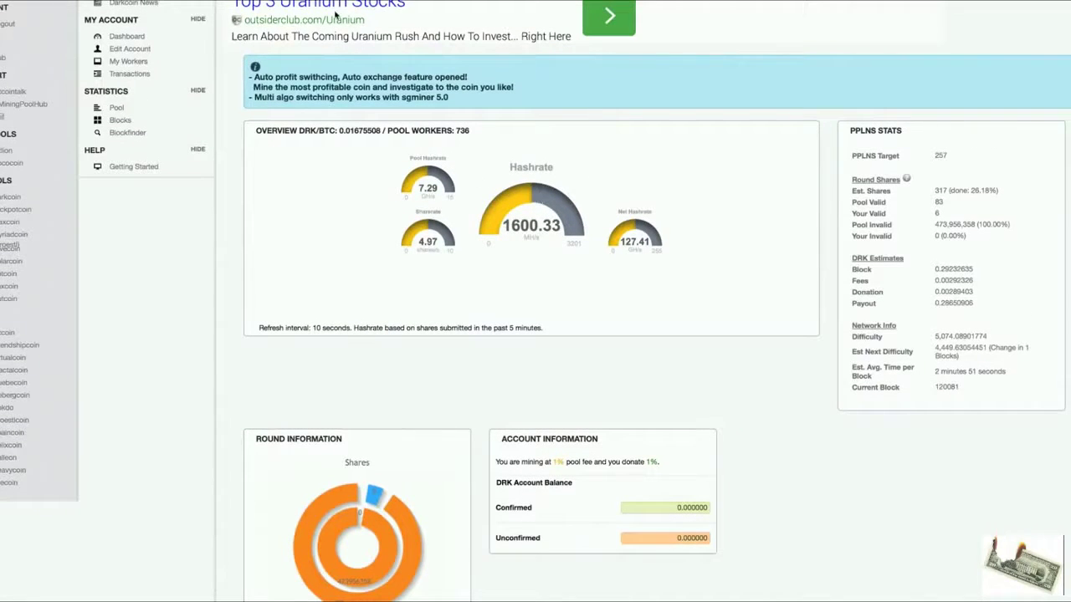
pyautogui.scroll(1, 516, 225)
pyautogui.scroll(-1, 518, 225)
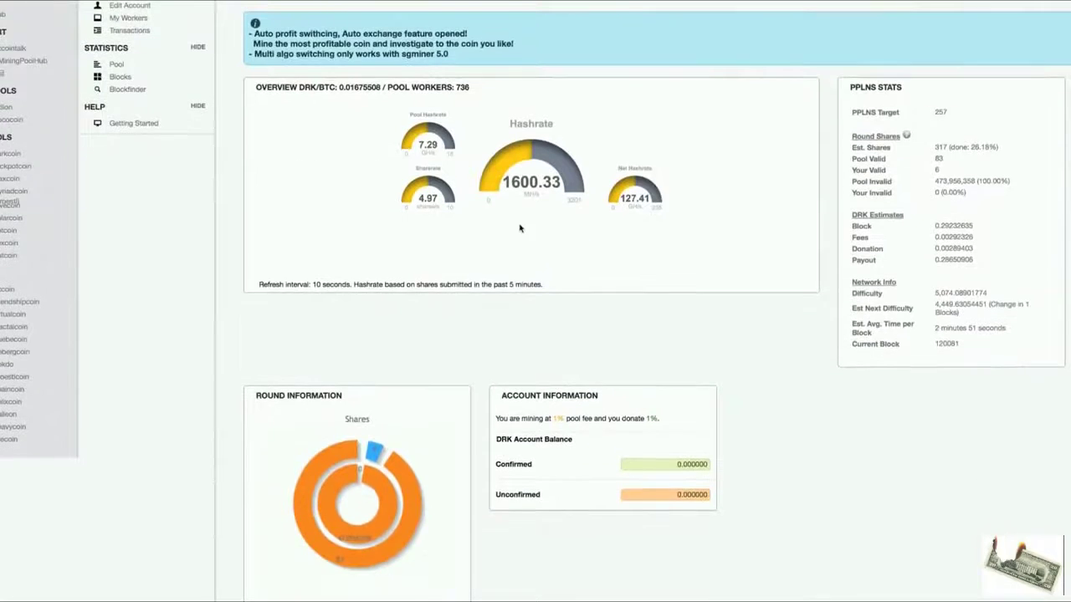
pyautogui.scroll(1, 520, 228)
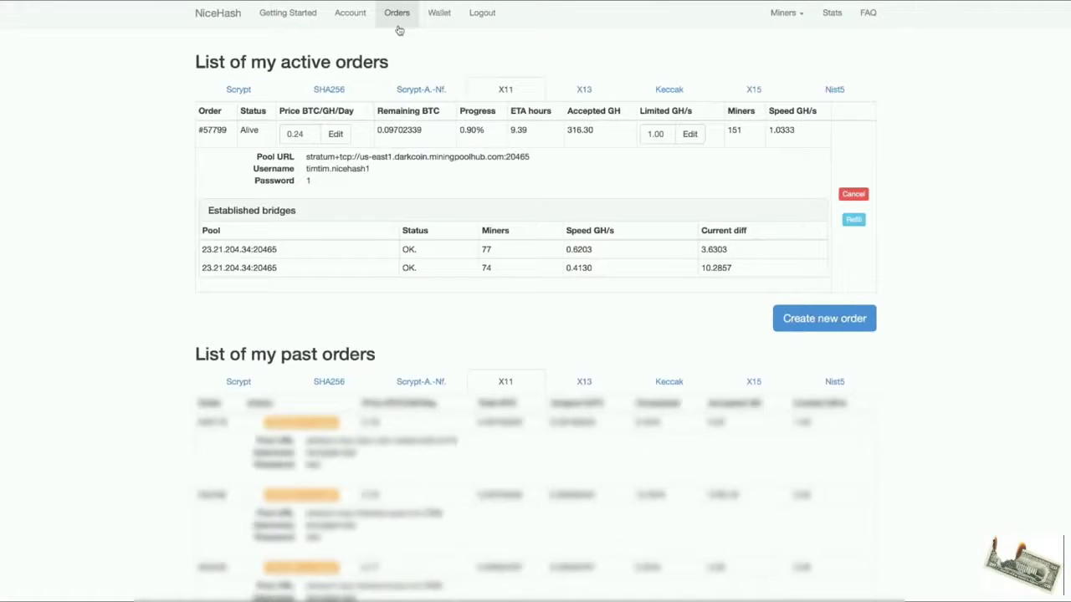
# Check that the X11 order now tops the public X11 order book at 0.24 BTC/GH/Day.
pyautogui.click(216, 15)
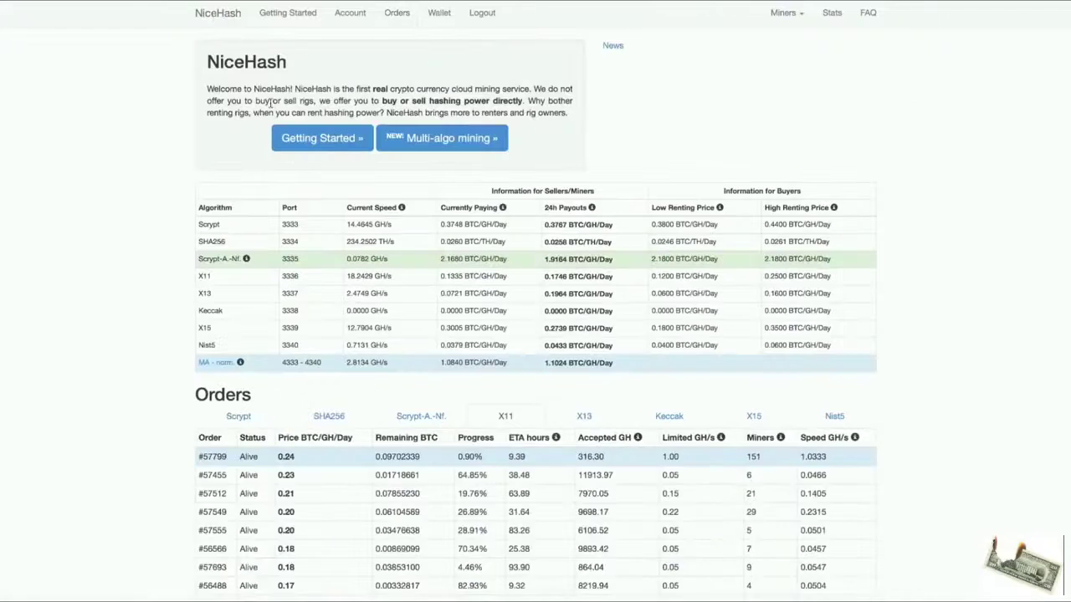
pyautogui.scroll(-3, 270, 103)
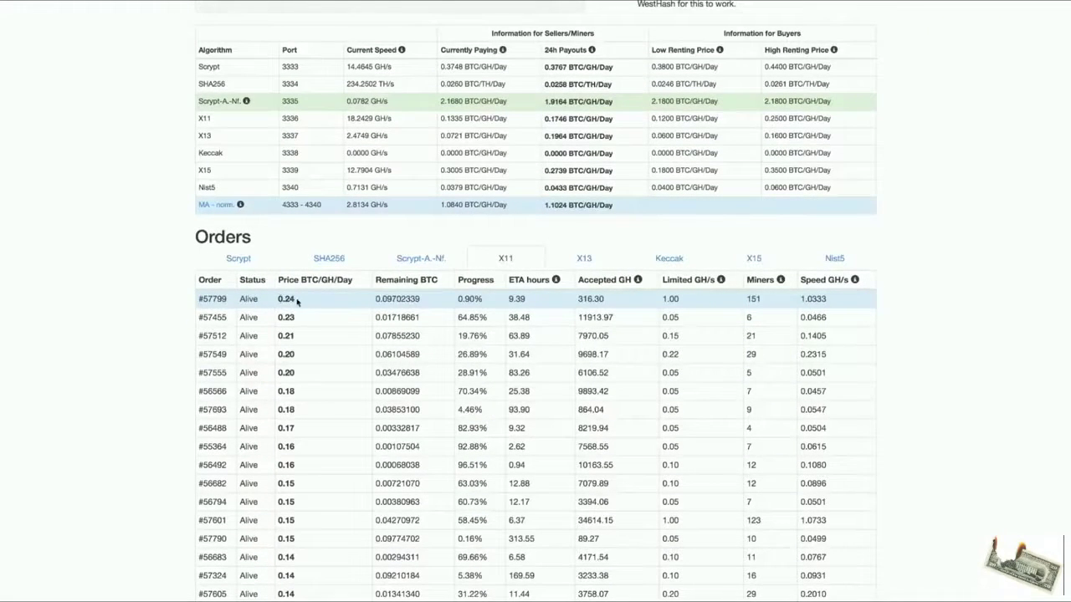
pyautogui.scroll(1, 311, 301)
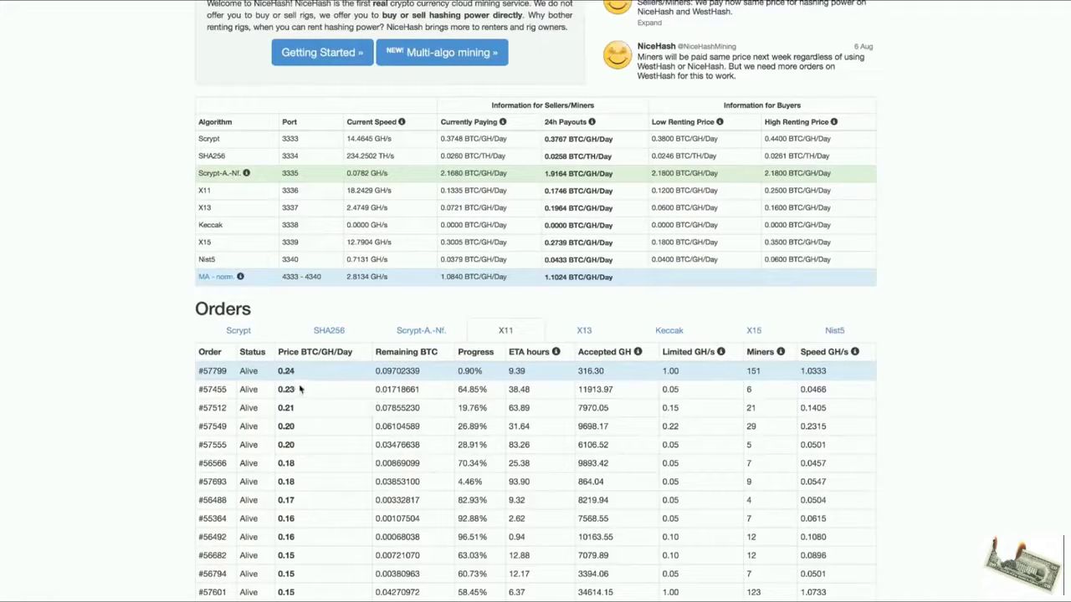
pyautogui.scroll(1, 295, 377)
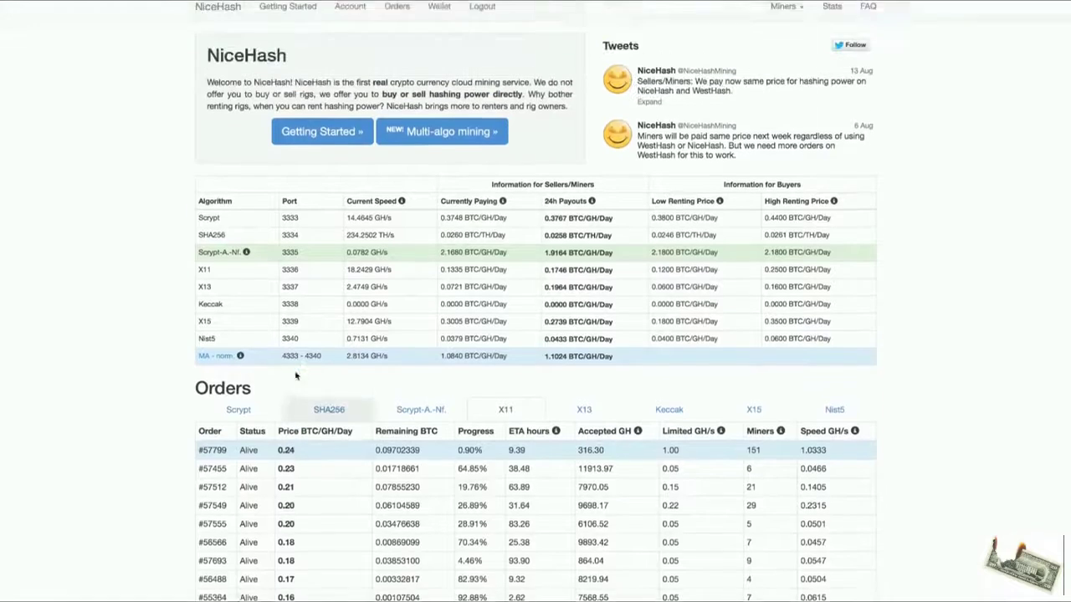
# Reprice the X11 order to 0.3 BTC/GH/Day, keep its speed limit, and view the Scrypt order book.
pyautogui.click(397, 11)
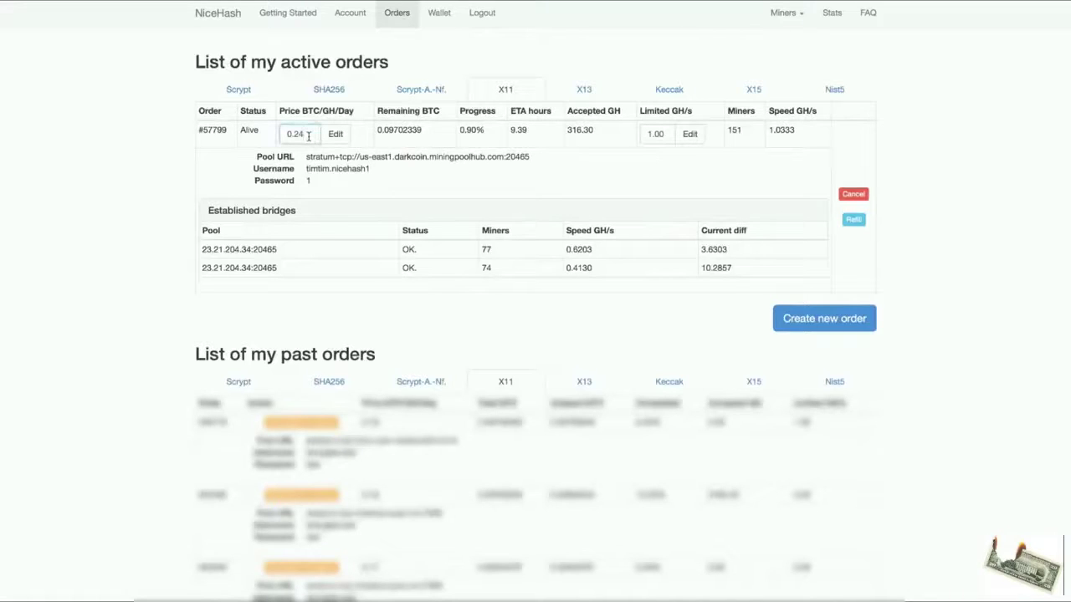
pyautogui.press('BackSpace')
pyautogui.press('BackSpace')
pyautogui.doubleClick(669, 133)
pyautogui.click(661, 157)
pyautogui.click(213, 17)
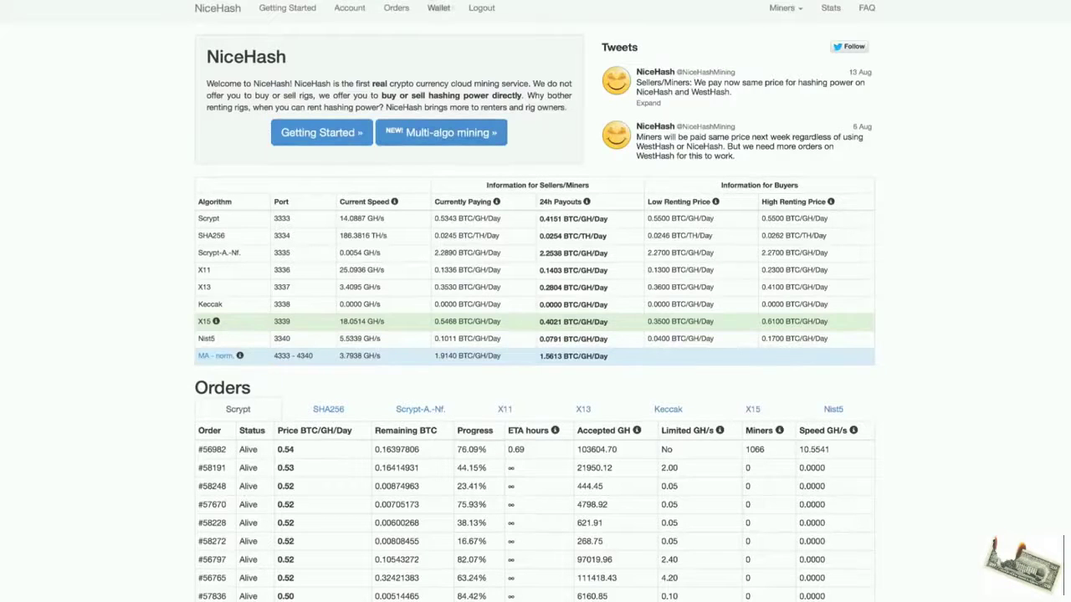
# Start a new hash-power order paying 0.1 BTC, limited to 1 GH/s.
pyautogui.click(396, 9)
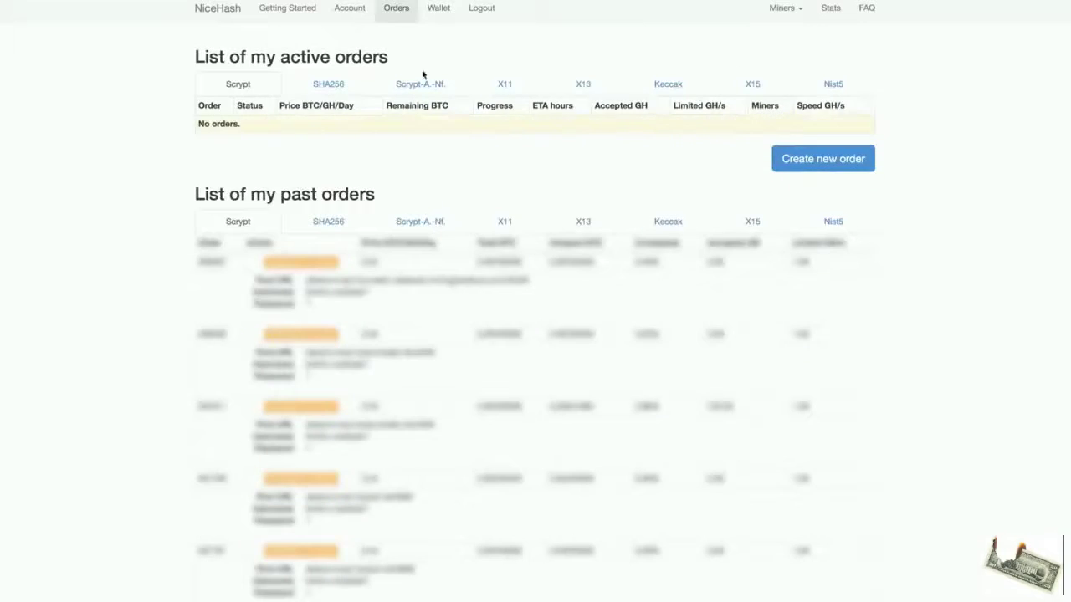
pyautogui.click(788, 158)
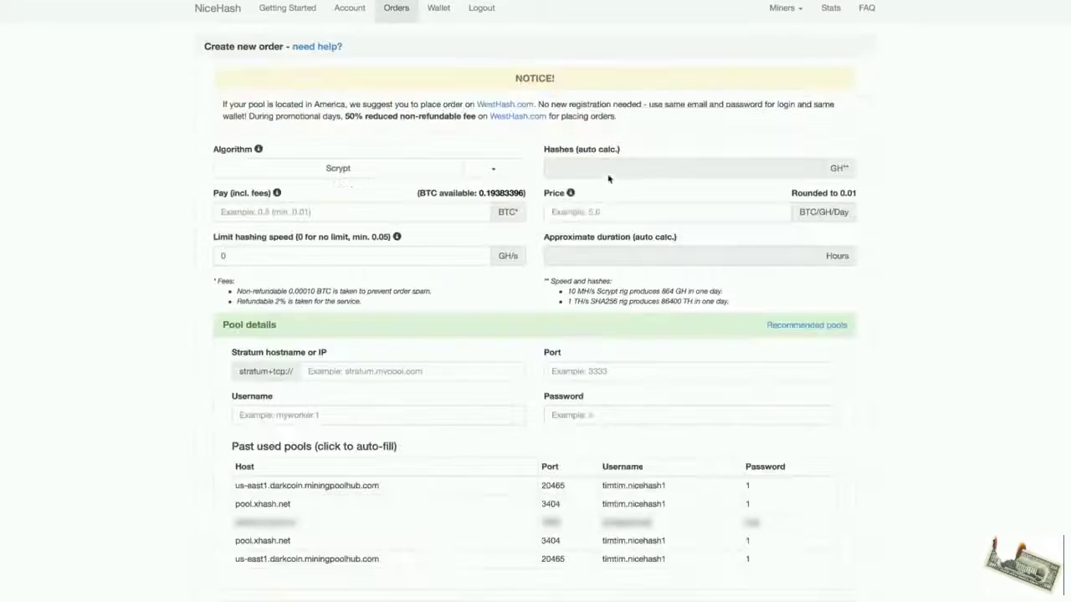
pyautogui.click(415, 205)
pyautogui.write('0.1')
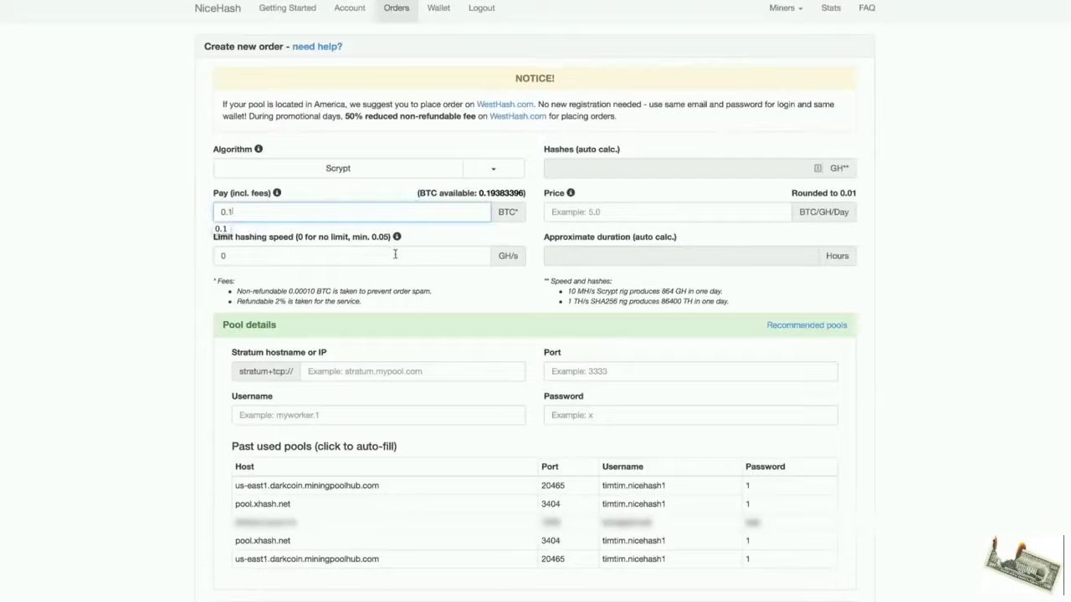
pyautogui.click(395, 255)
pyautogui.press('BackSpace')
pyautogui.write('1')
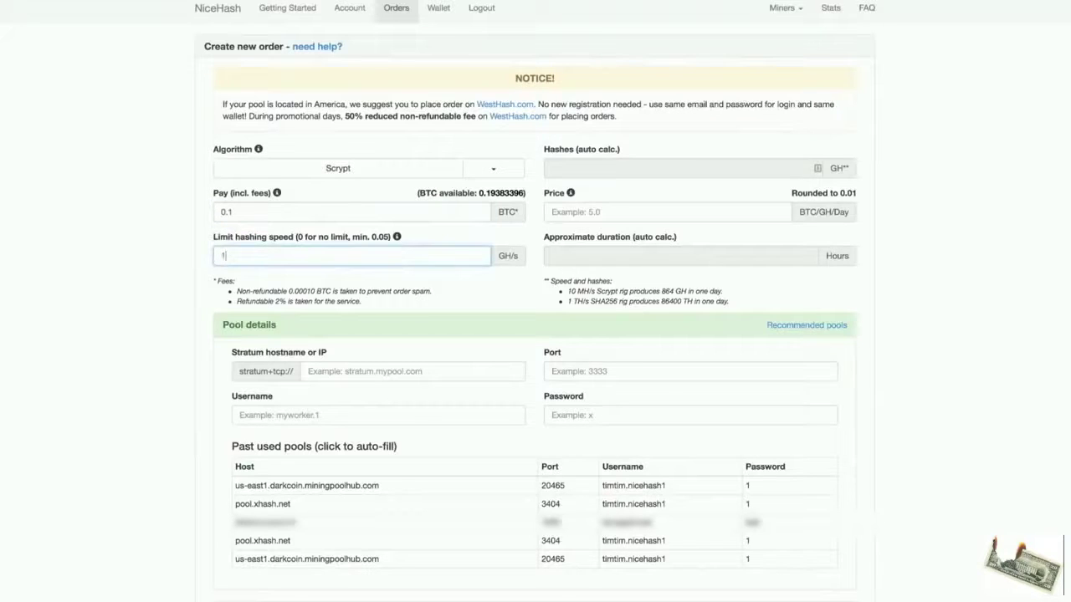
# Set the price to 0.55 BTC/GH/Day and fill in the pool.xhash.net:3404 pool details.
pyautogui.click(623, 218)
pyautogui.write('0.')
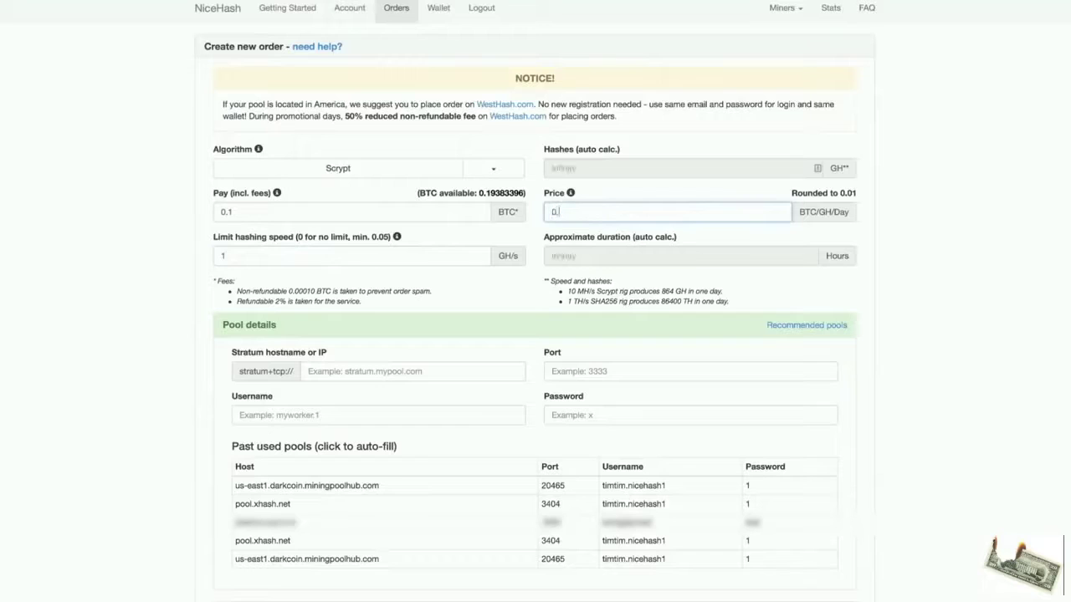
pyautogui.write('55')
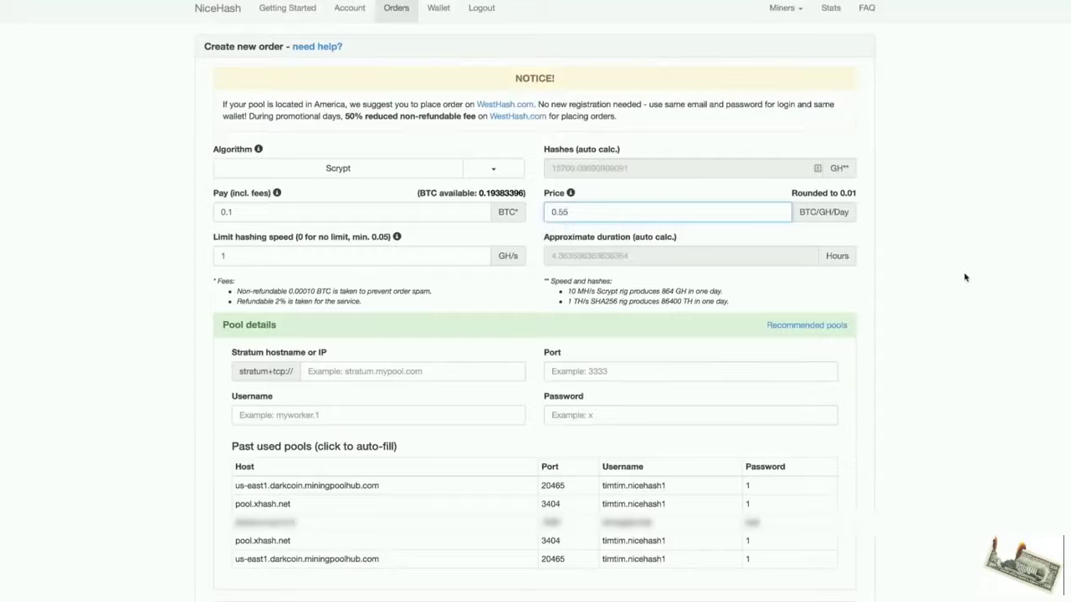
pyautogui.click(827, 255)
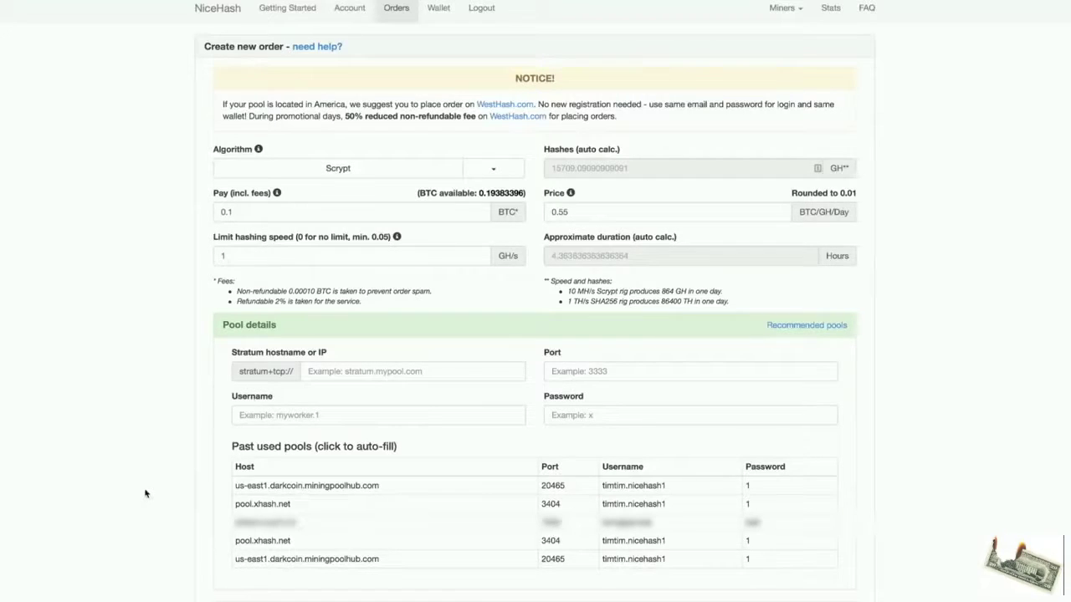
pyautogui.click(244, 505)
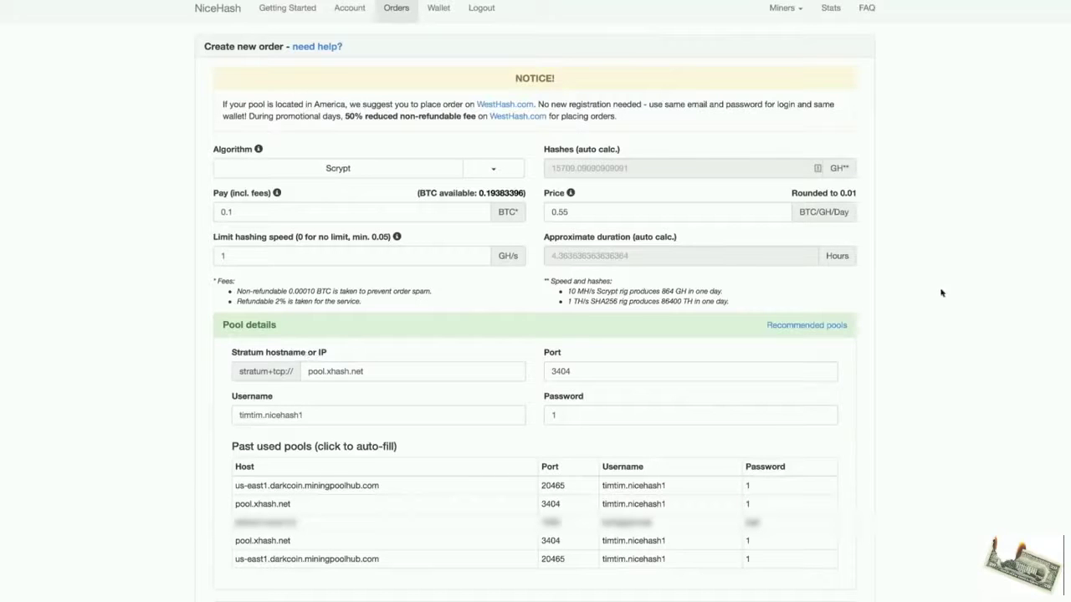
pyautogui.scroll(-3, 953, 274)
pyautogui.scroll(-2, 953, 273)
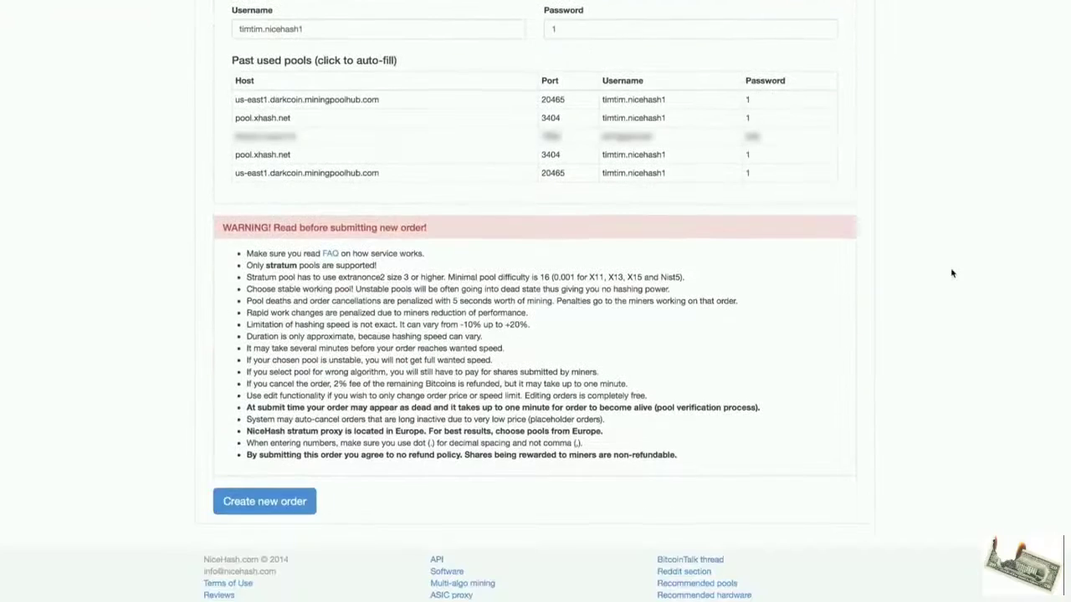
# Submit the Scrypt order, then check the X11 and Scrypt orders in the orders list.
pyautogui.click(281, 502)
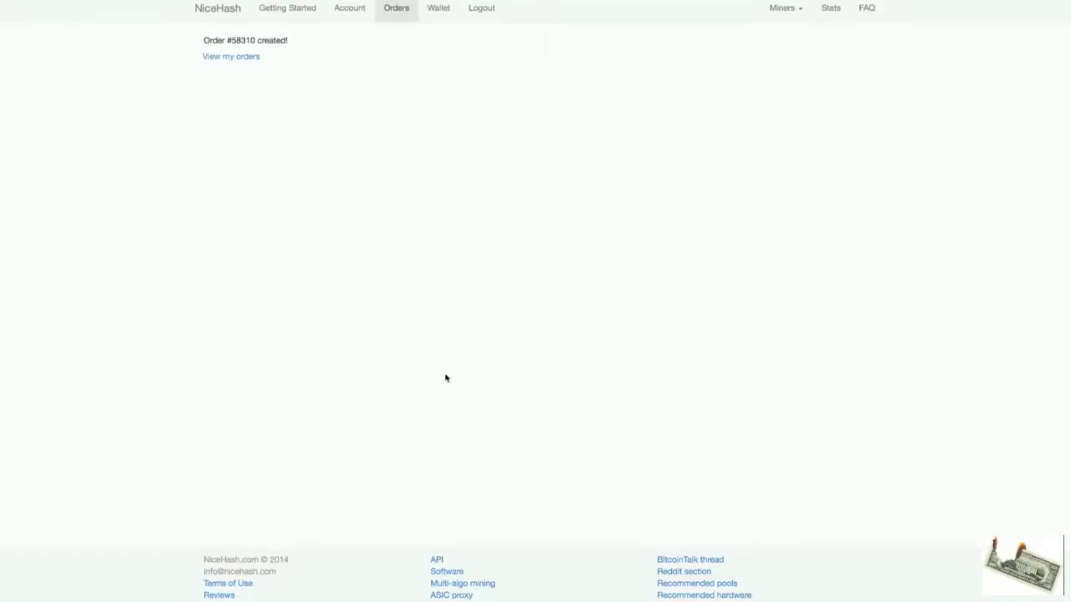
pyautogui.click(250, 59)
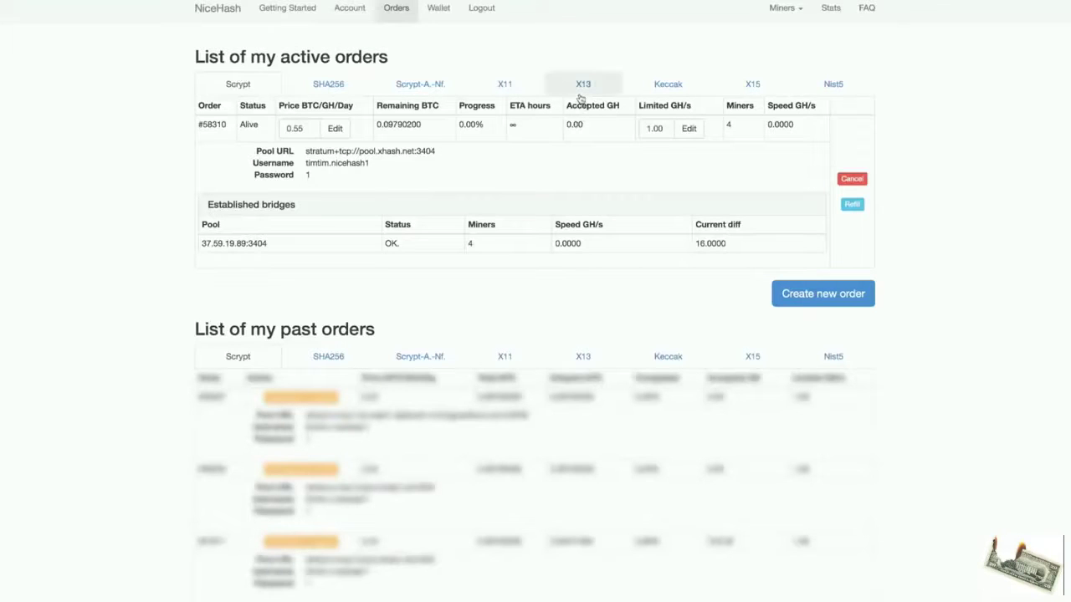
pyautogui.click(502, 84)
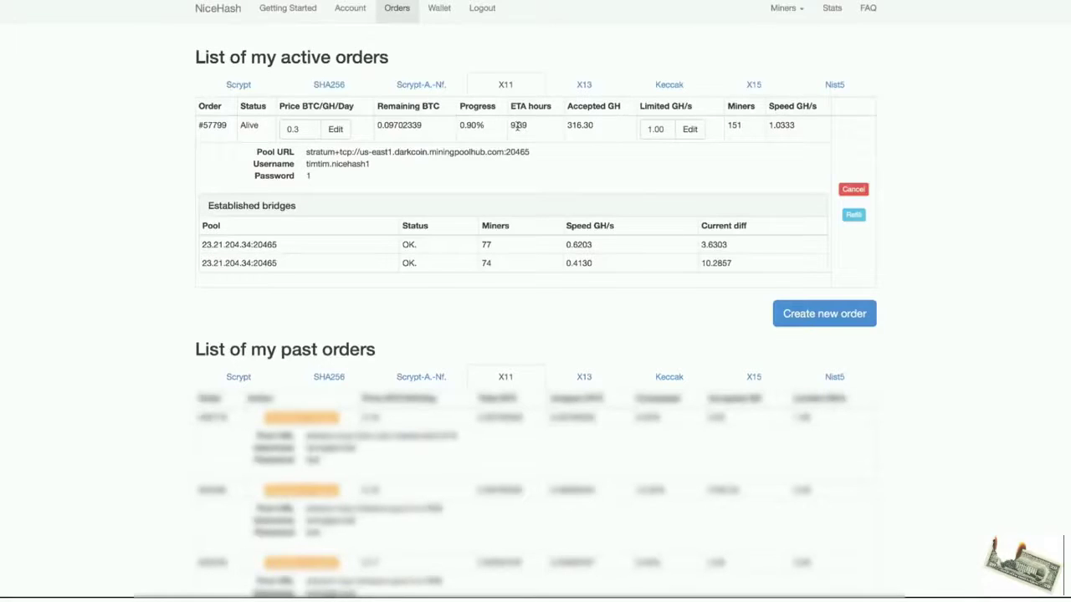
pyautogui.click(242, 89)
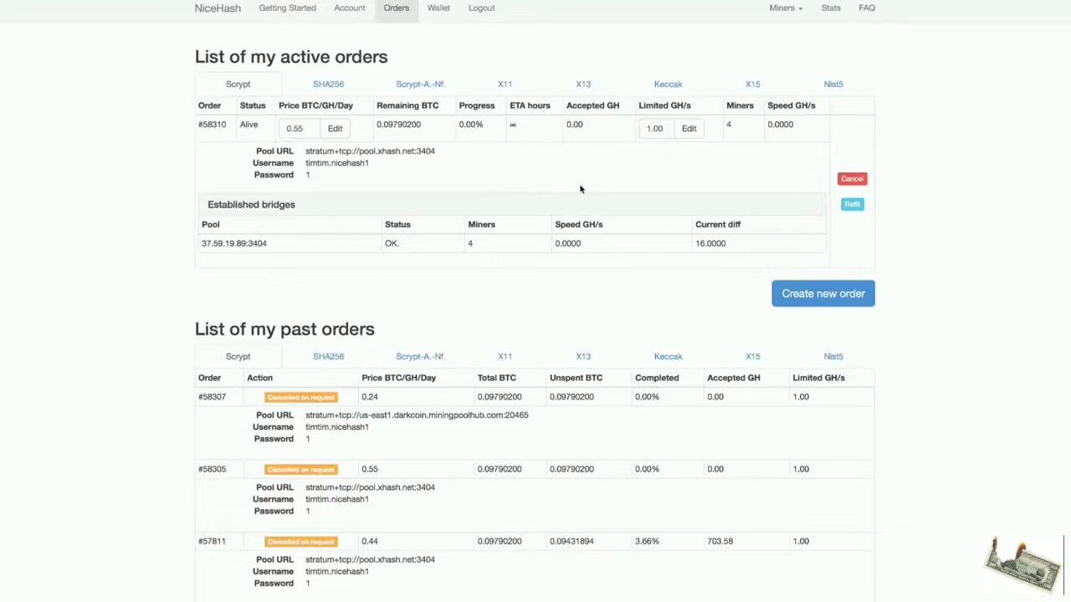
pyautogui.click(217, 10)
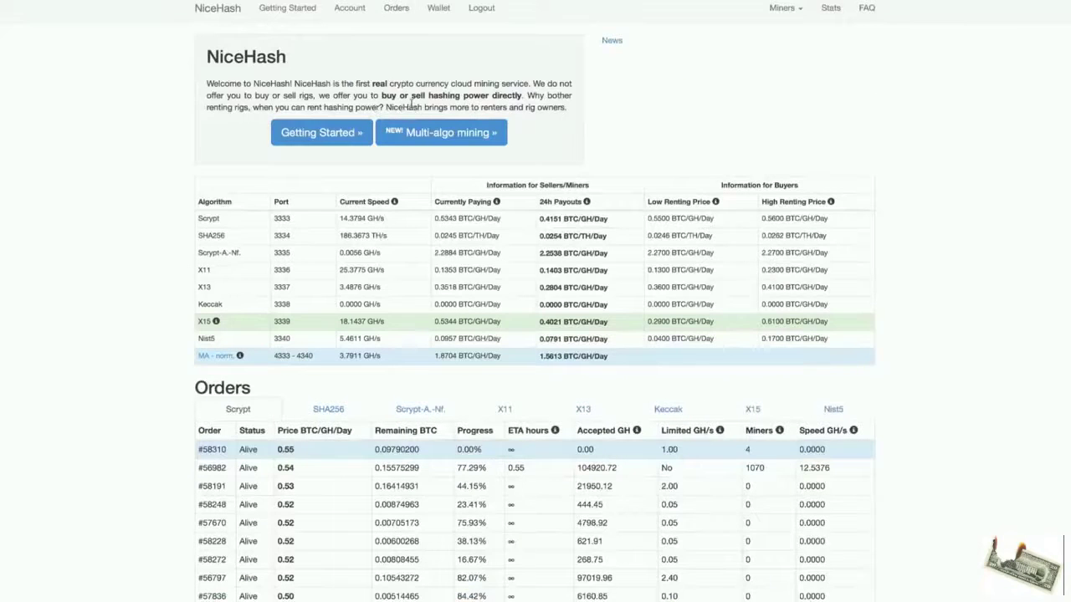